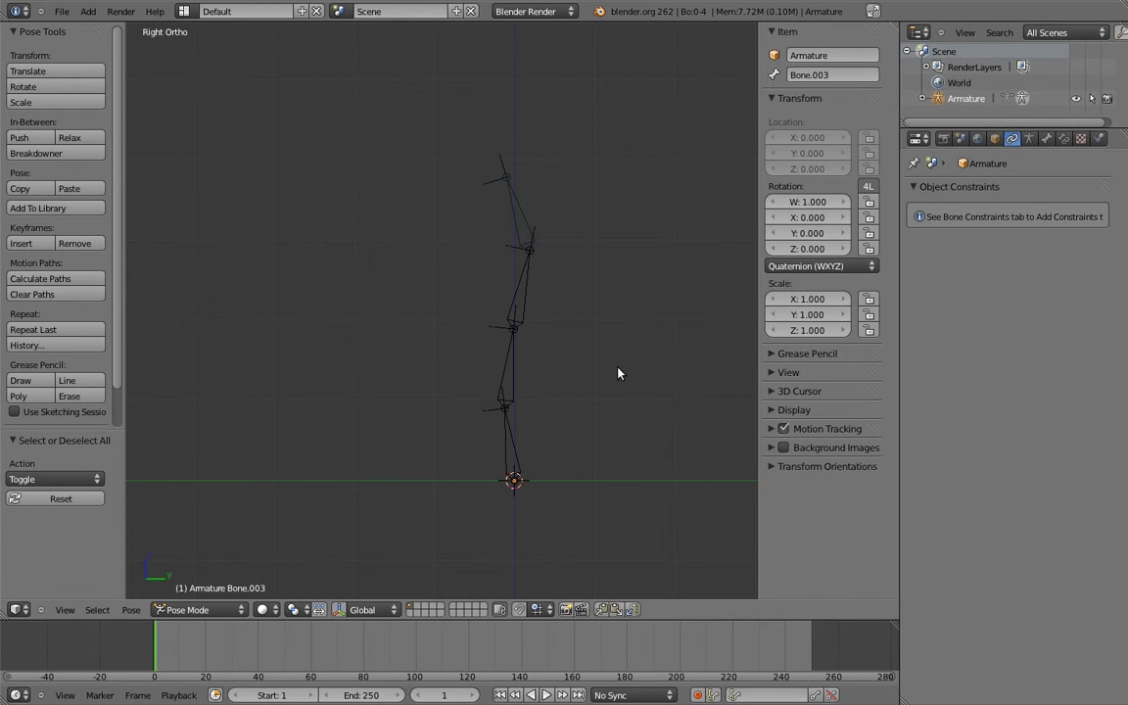
Step: Try bending the chain by rotating the root bone about 56° and the topmost bone about -53° in Pose Mode
right_click(507, 440)
key(r)
click(695, 418)
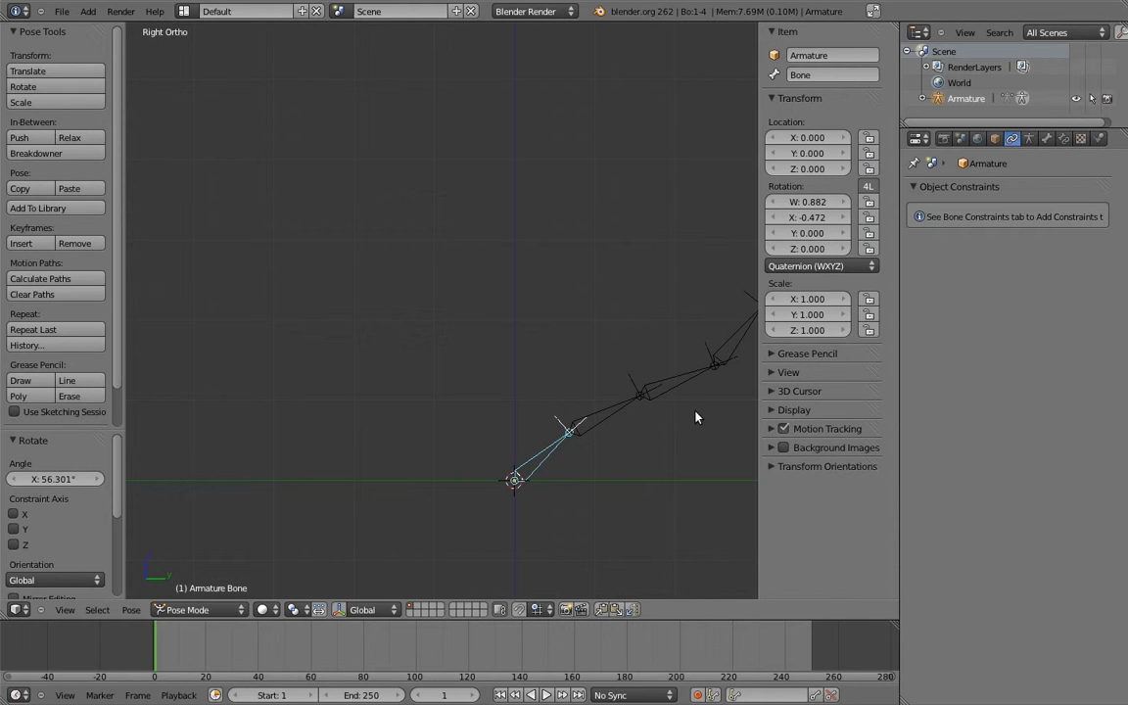
right_click(743, 311)
key(r)
click(634, 286)
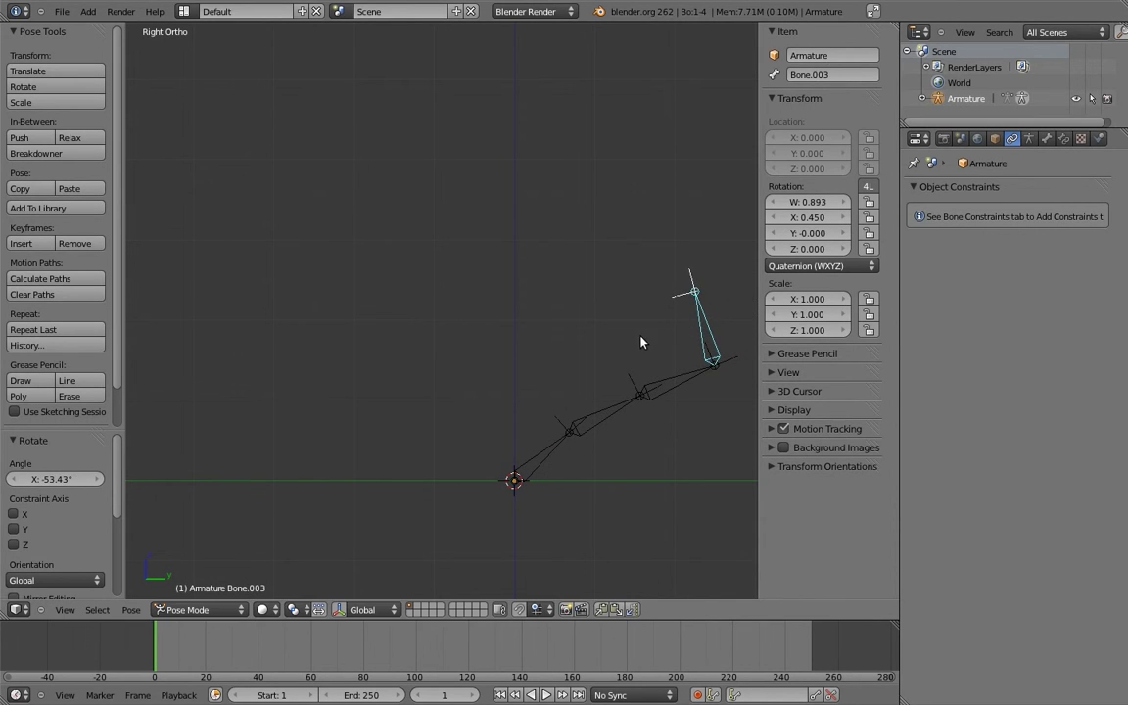
Step: Clear the rotation of every bone in the chain
key(a)
key(alt+r)
key(a)
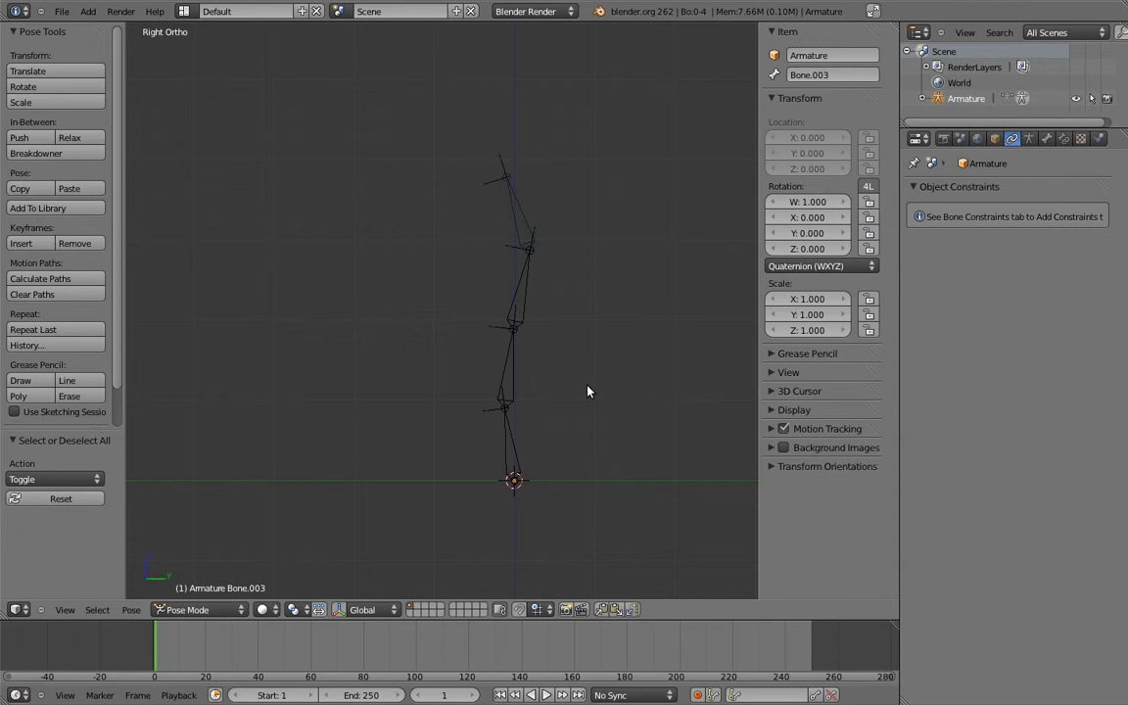
Step: Try to pivot the root bone around its tip by rotating it both ways and moving it back each time
right_click(510, 431)
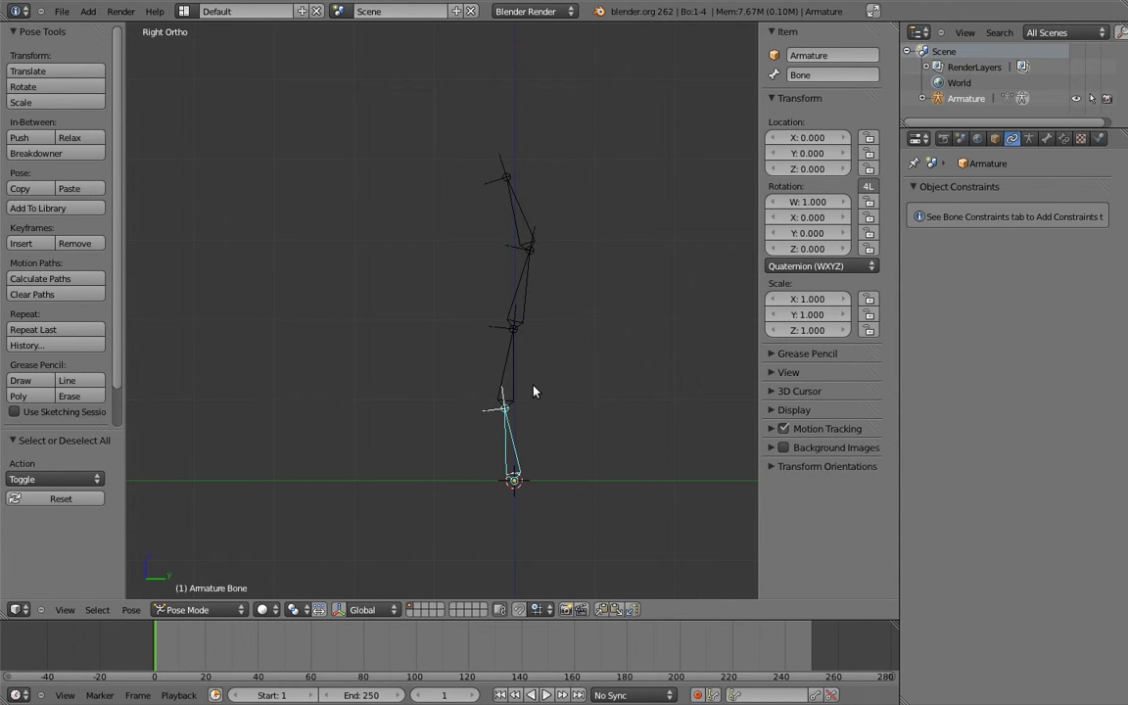
key(r)
click(453, 358)
key(g)
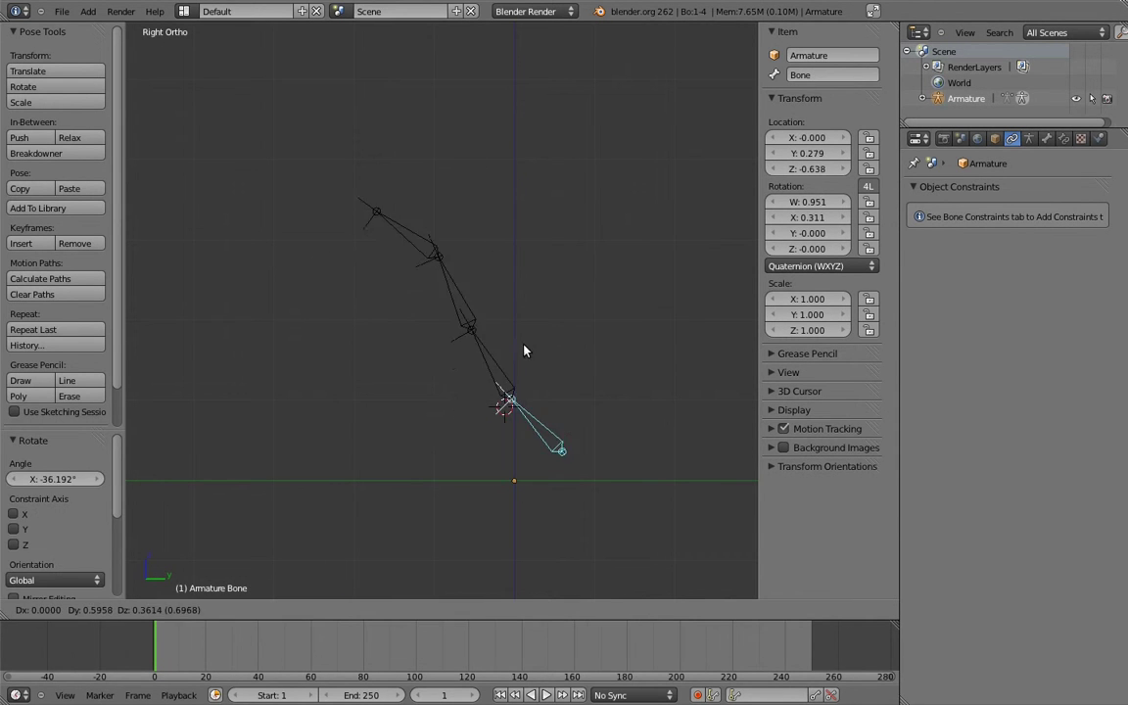
click(517, 358)
key(r)
click(583, 484)
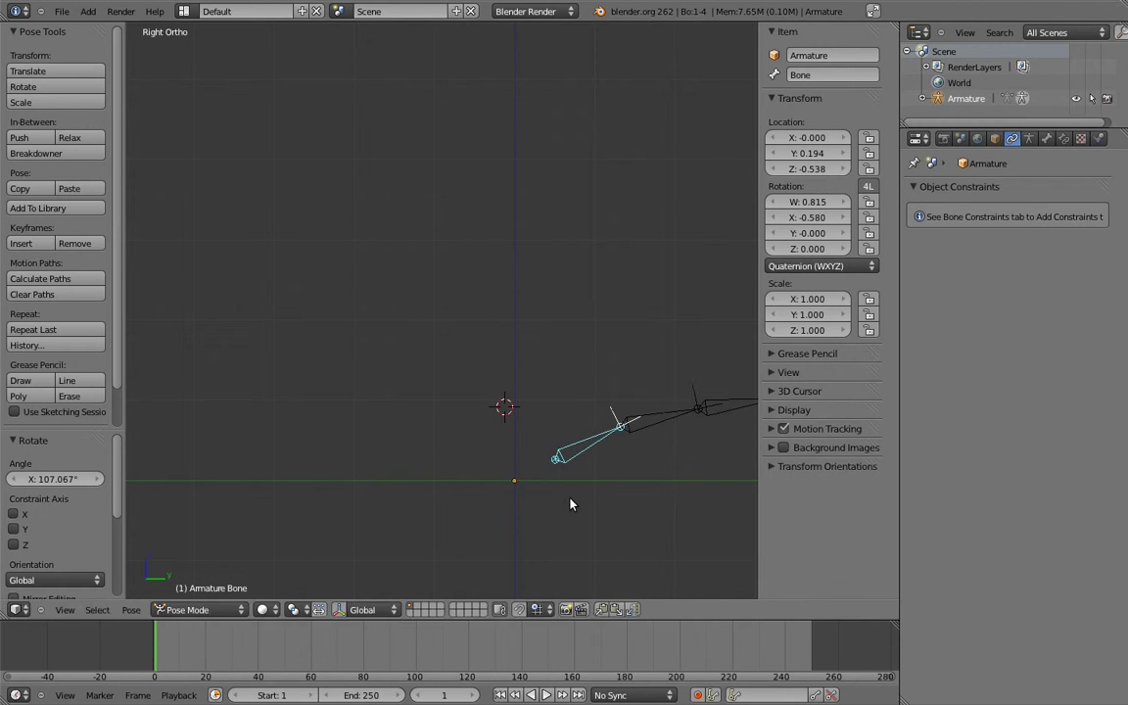
key(g)
click(492, 427)
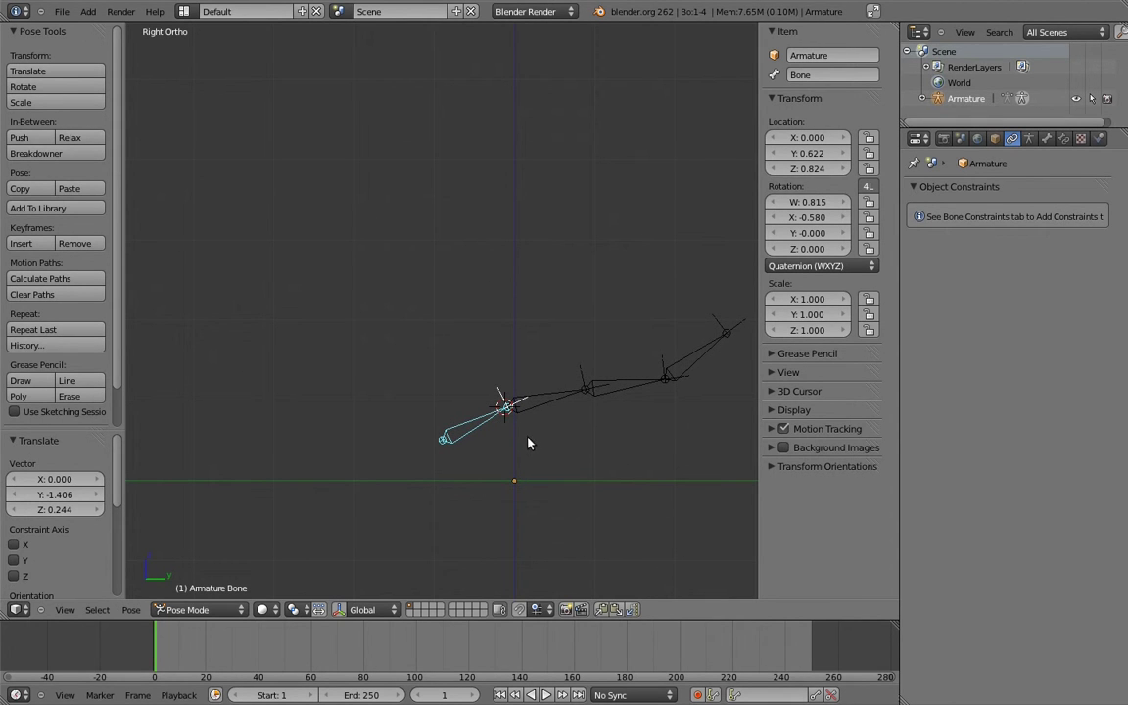
Step: Clear the rotation, scale and location of all the bones
key(a)
key(alt+r)
key(alt+s)
key(alt+g)
key(a)
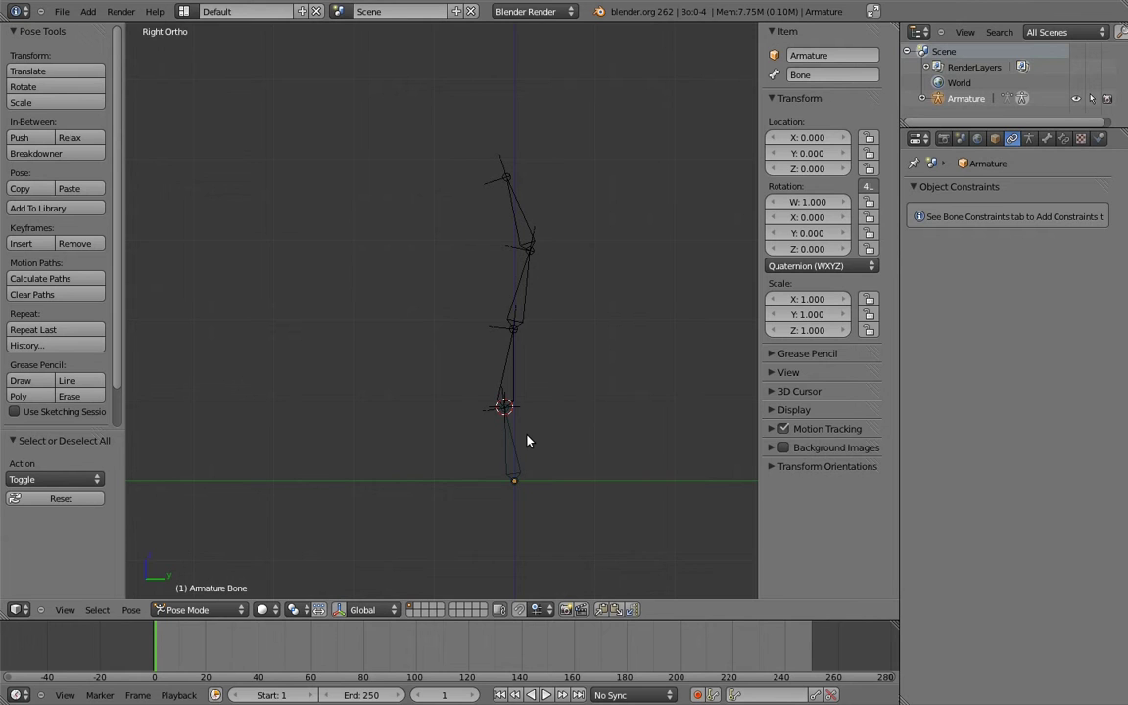
Step: In Edit Mode, clear the second bone's parent and switch the direction of the root bone
key(Tab)
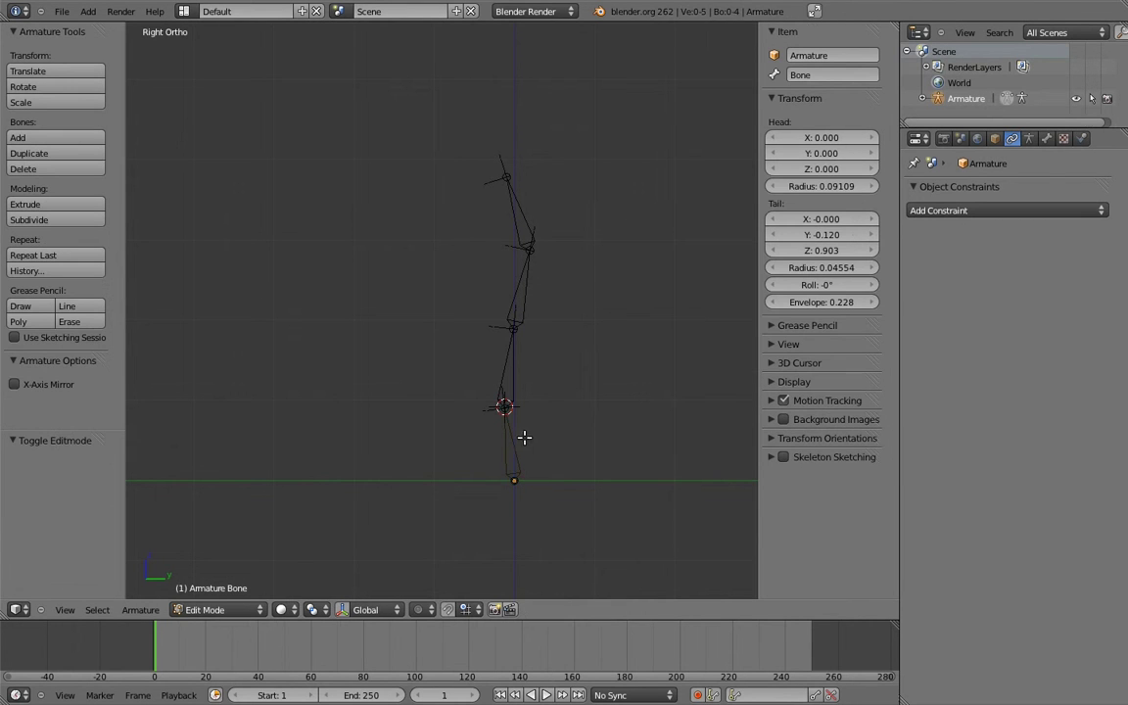
right_click(508, 378)
key(alt+p)
click(514, 383)
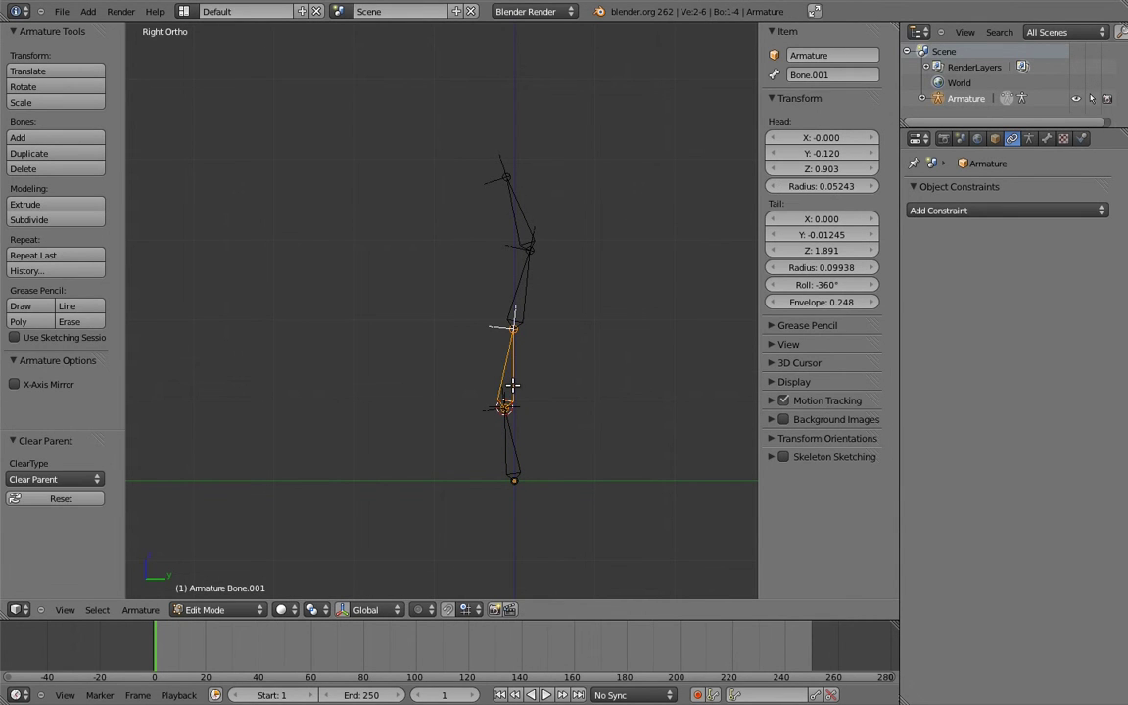
right_click(508, 423)
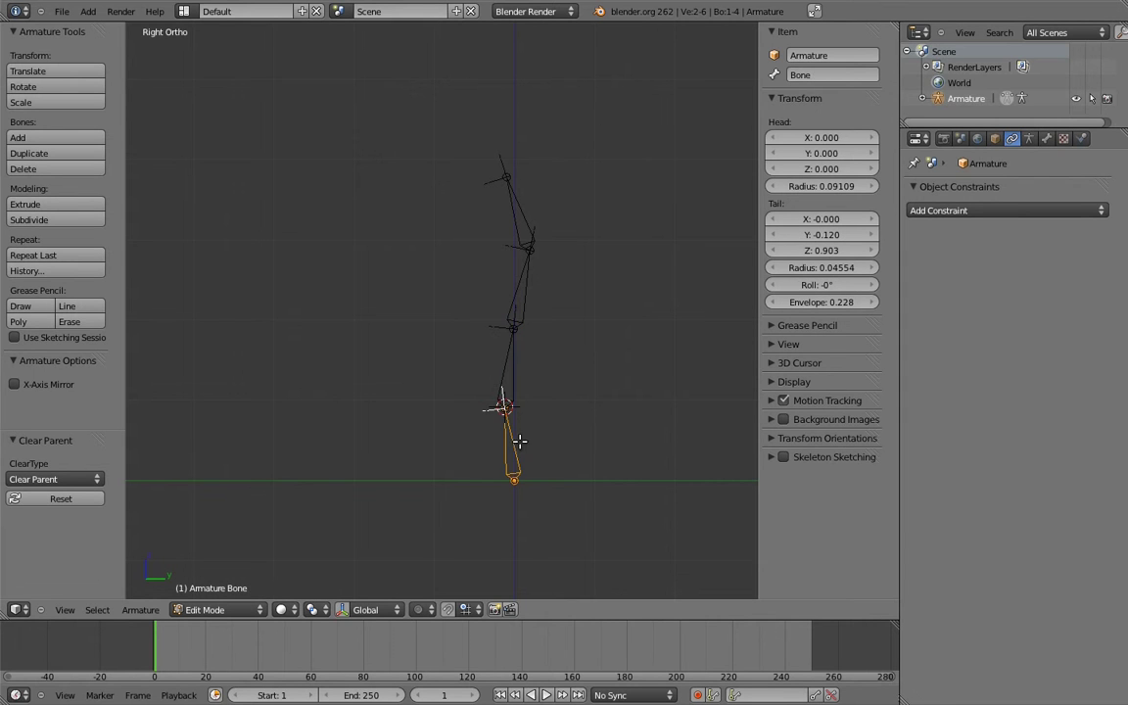
key(alt+f)
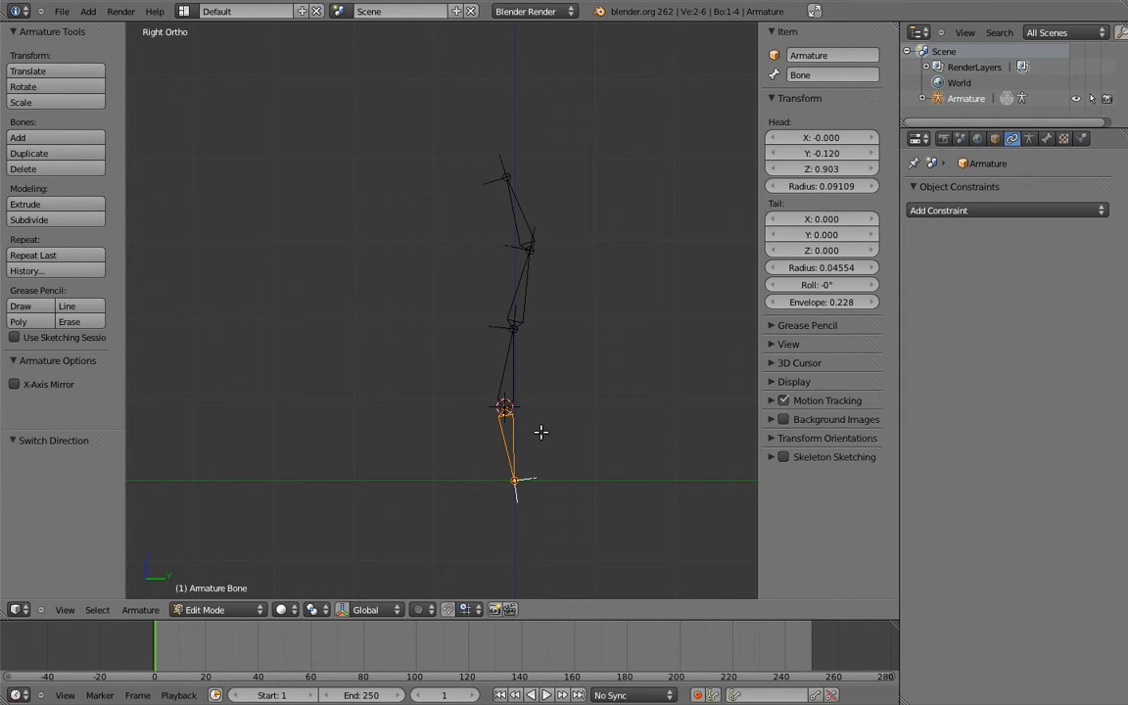
Step: In Pose Mode, add a Copy Location constraint to the second bone with the reversed root bone as its target
key(ctrl+Tab)
shift+right_click(513, 390)
key(shift+ctrl+c)
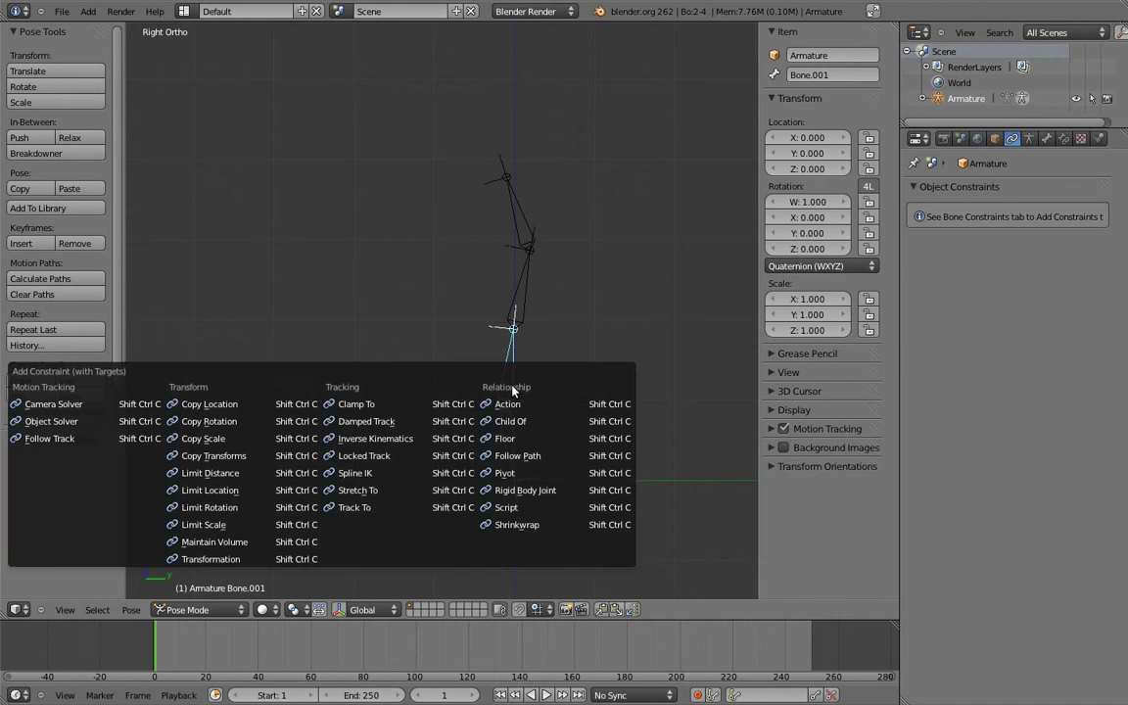
click(220, 396)
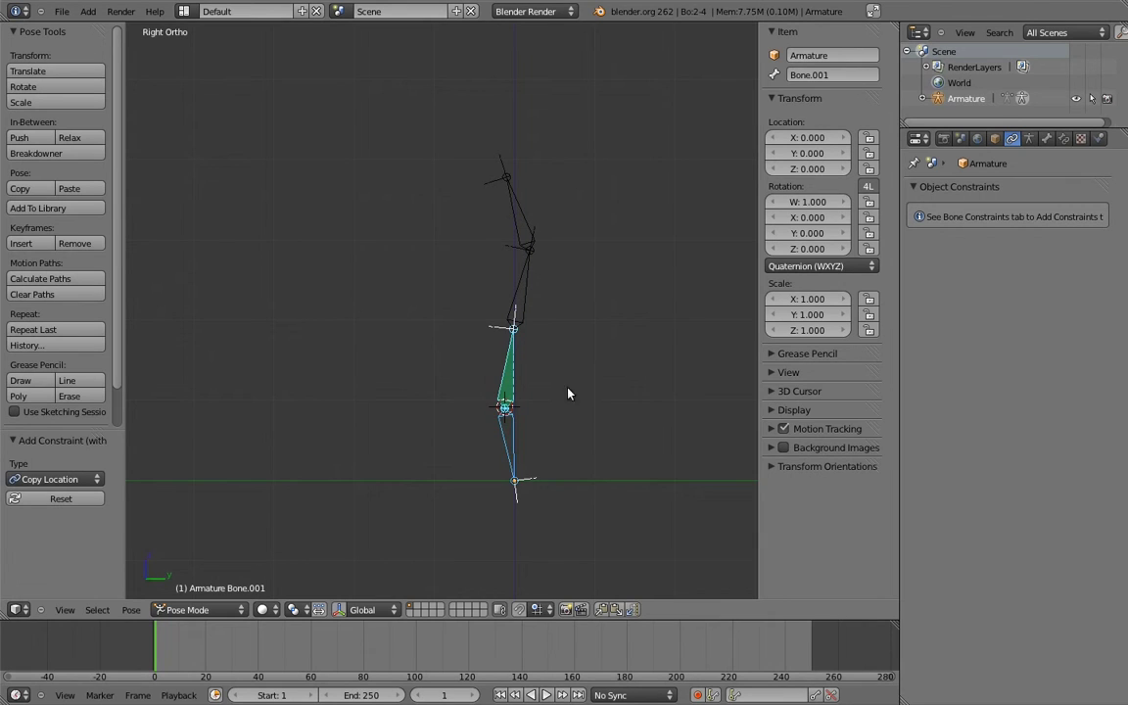
Step: Try rotating and moving the reversed root bone to test the Copy Location constraint
right_click(514, 459)
key(r)
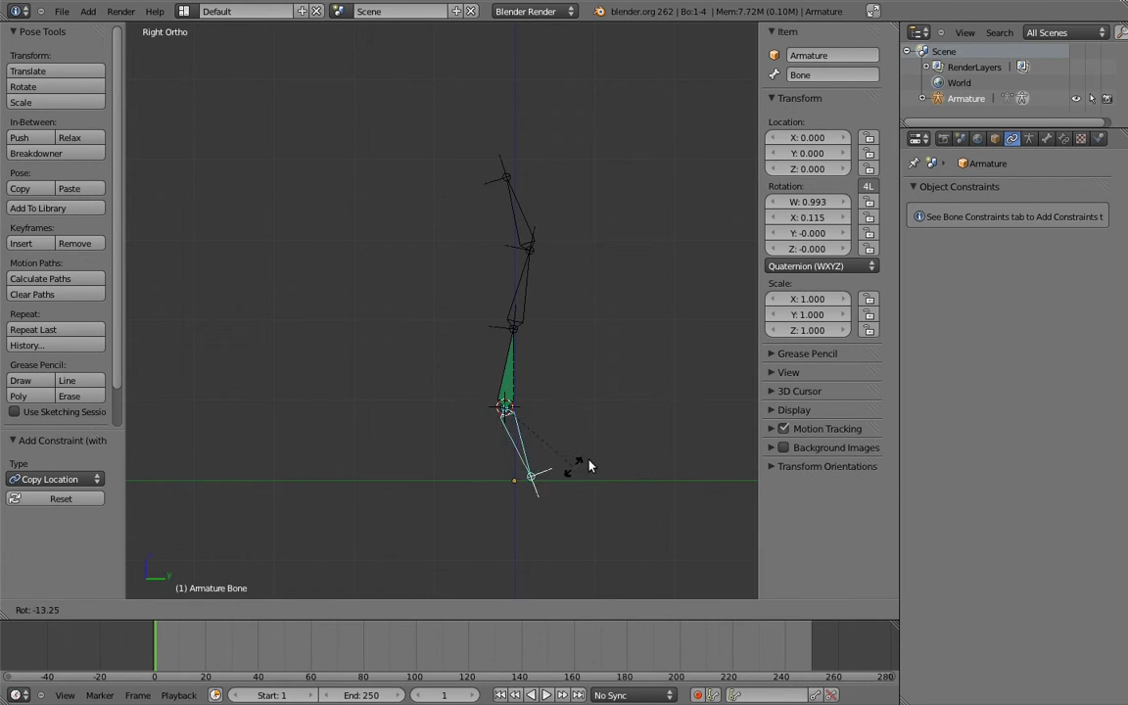
right_click(512, 484)
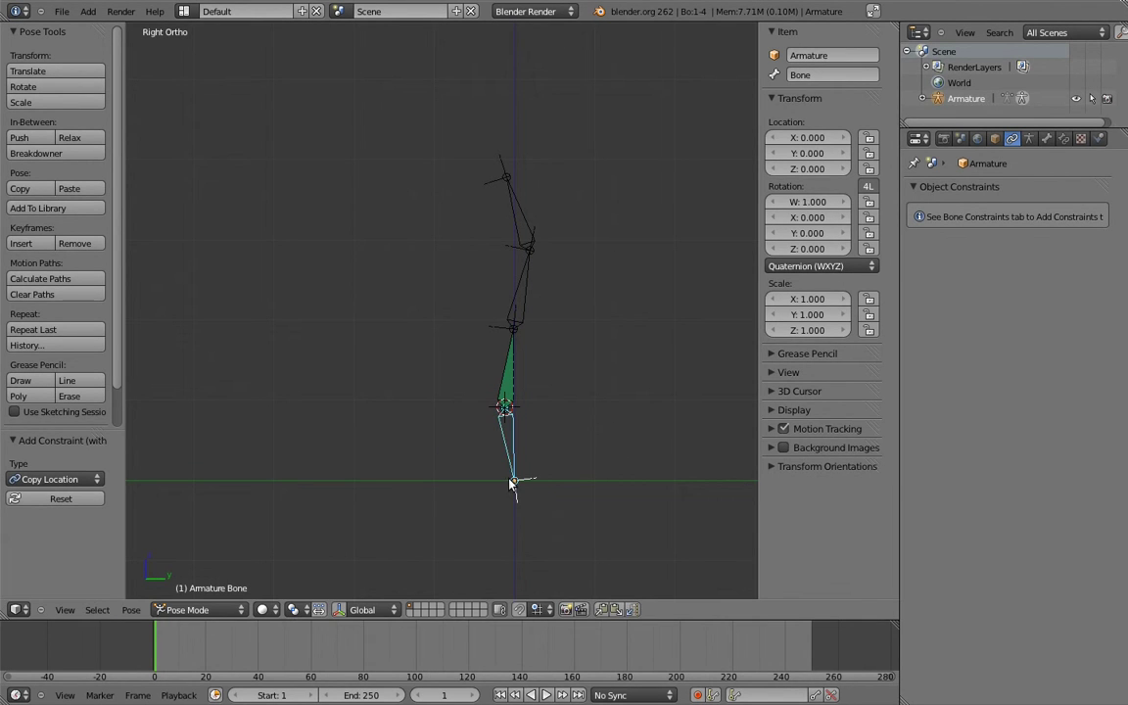
key(g)
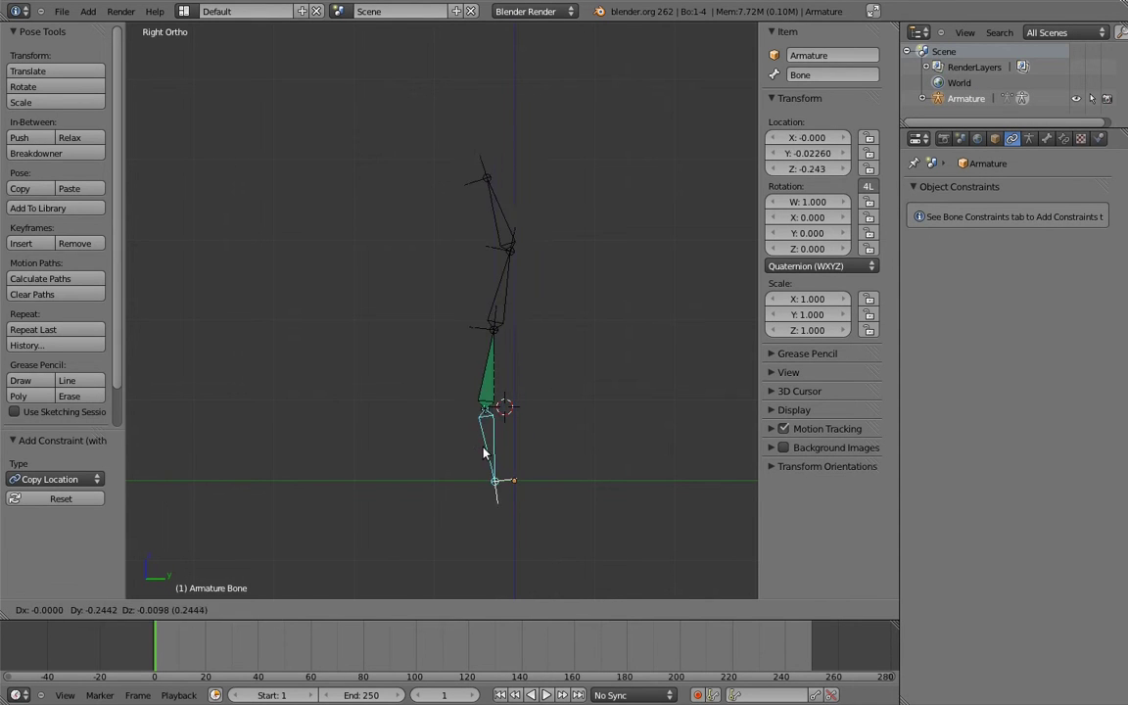
right_click(548, 450)
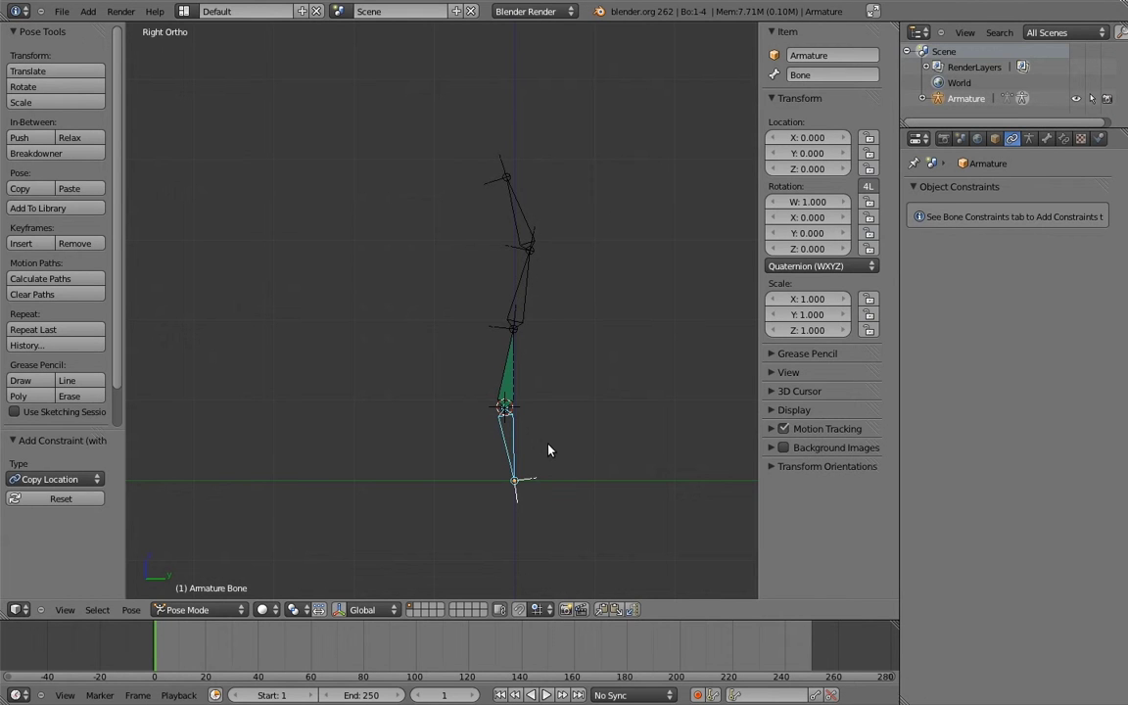
Step: Delete the Copy Location constraint from the second bone
right_click(507, 370)
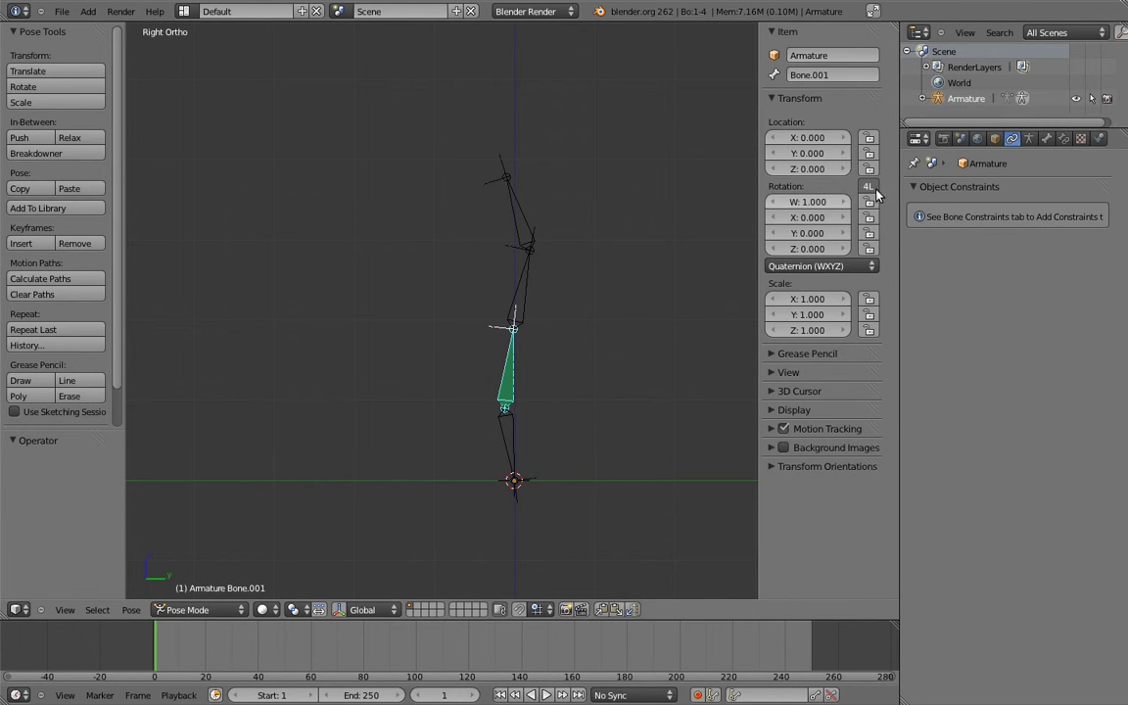
click(1064, 138)
click(1104, 243)
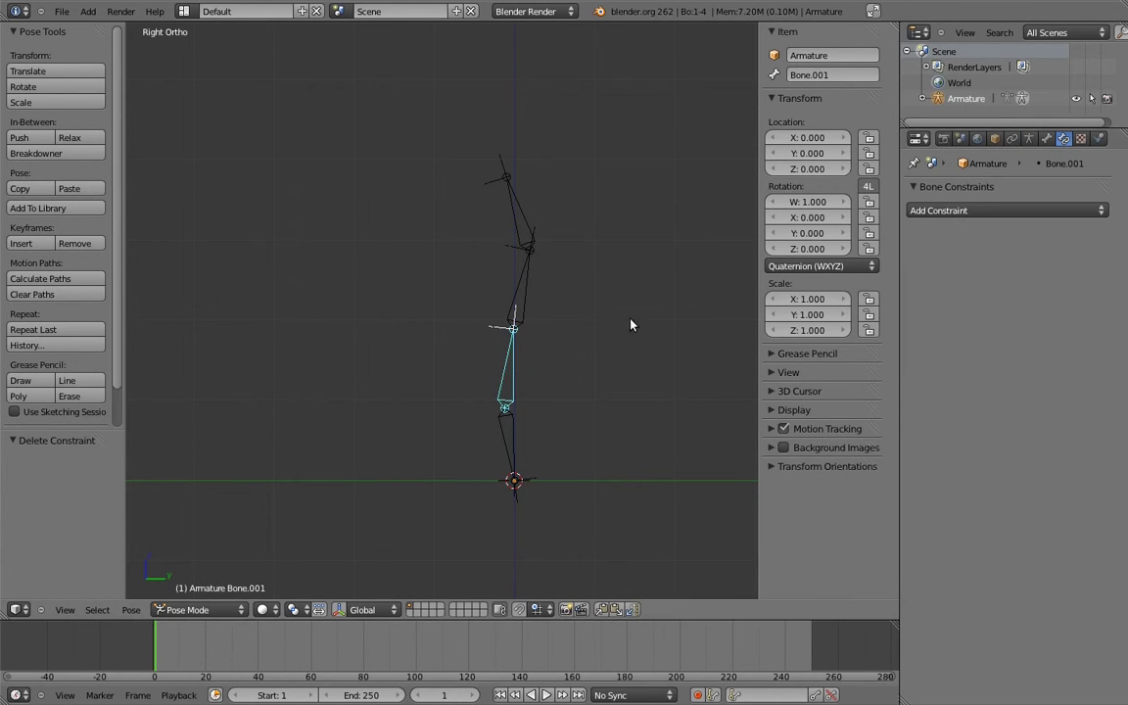
Step: In Edit Mode, move the reversed root bone -0.9 along Z, away from the rest of the chain
key(a)
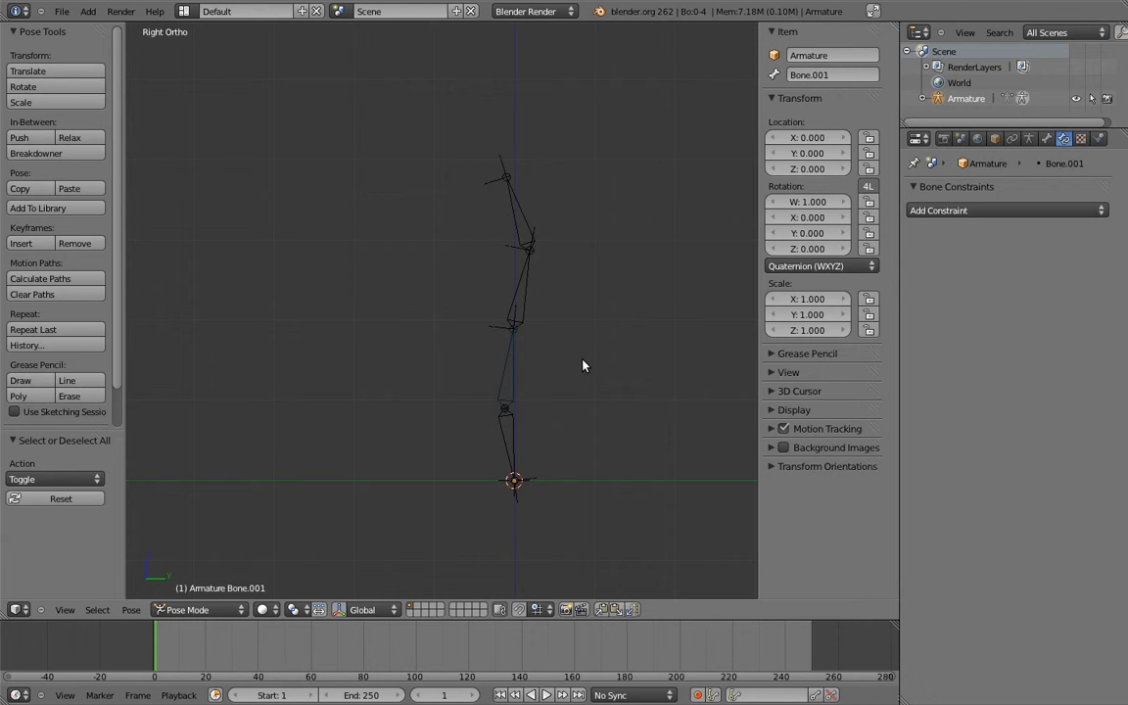
key(Tab)
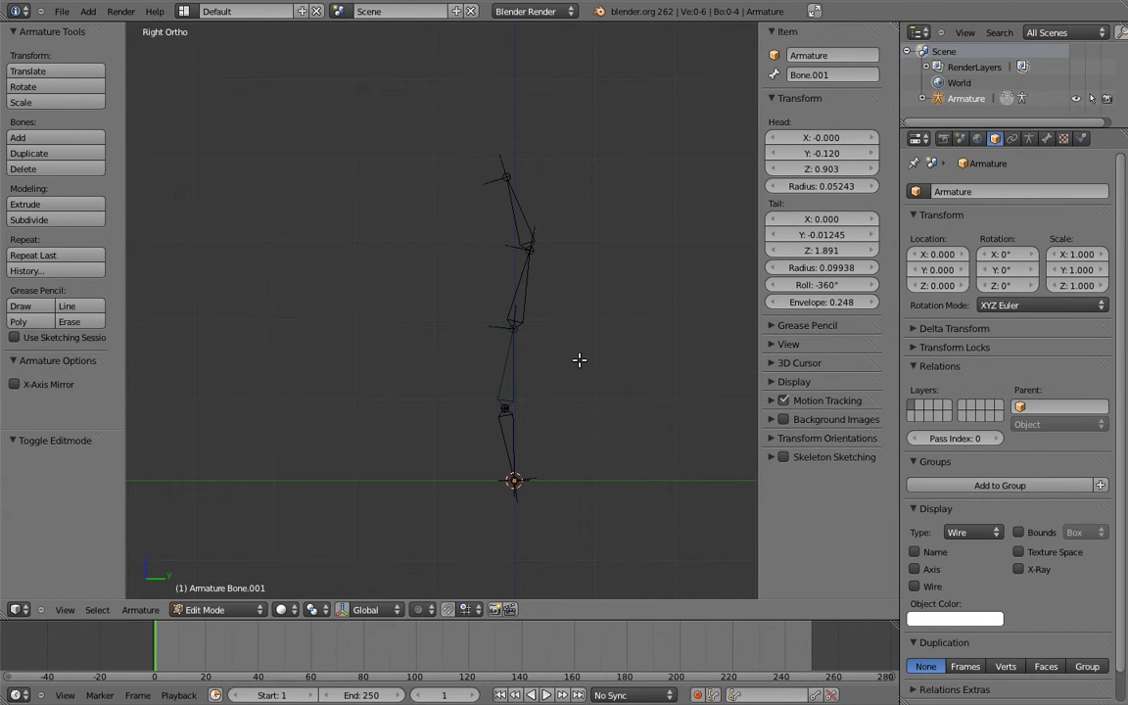
scroll(587, 377, up, 3)
right_click(520, 464)
key(g)
key(z)
click(532, 533)
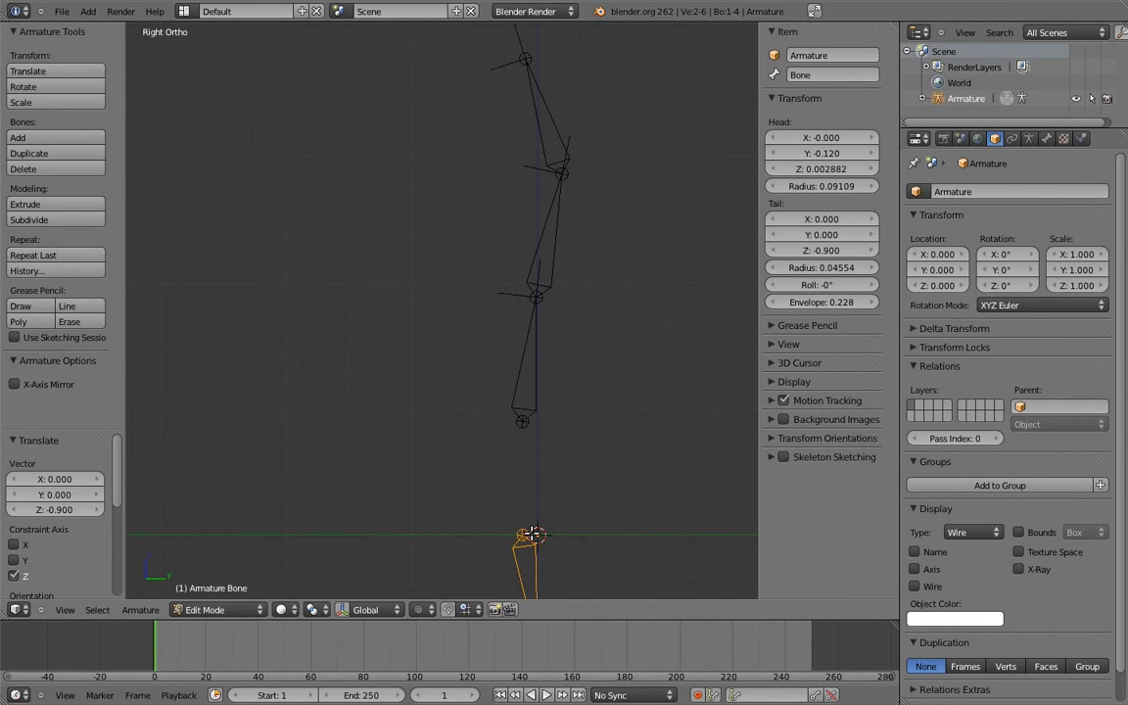
Step: Extrude two short control bones straight up along Z, from the reversed root bone's head and the second bone's head
right_click(531, 535)
key(e)
key(z)
click(588, 460)
right_click(520, 420)
key(e)
key(z)
click(587, 349)
Step: Extrude two more control bones 0.4 units up along Z, from the next two joints of the chain
right_click(534, 294)
key(e)
key(z)
click(587, 212)
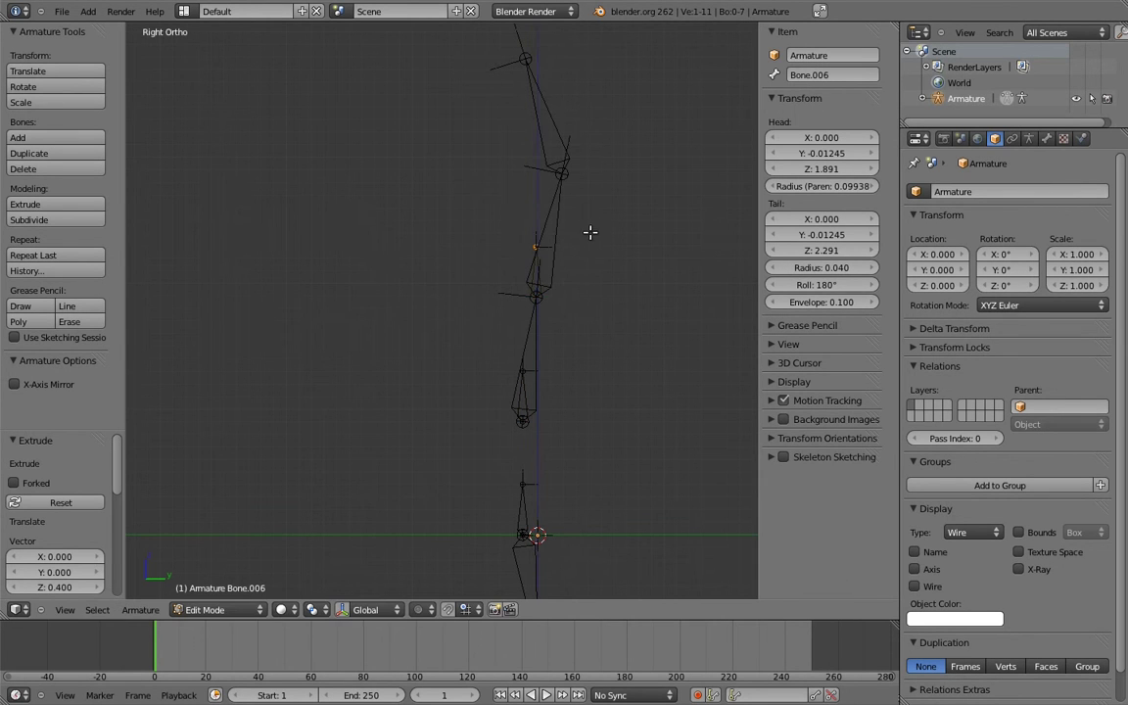
shift+middle_drag(539, 180, 554, 239)
right_click(554, 235)
key(e)
key(z)
click(590, 180)
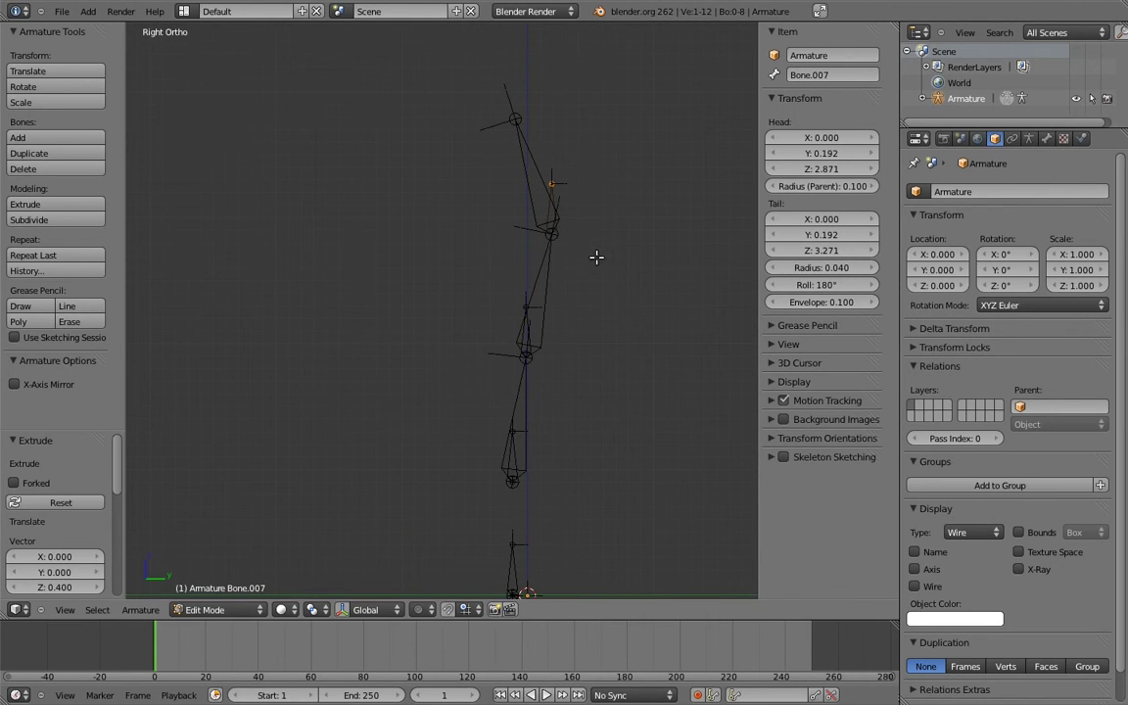
Step: Roll the two upper short control bones by 180°
right_click(546, 212)
key(ctrl+r)
text(1)
key(Return)
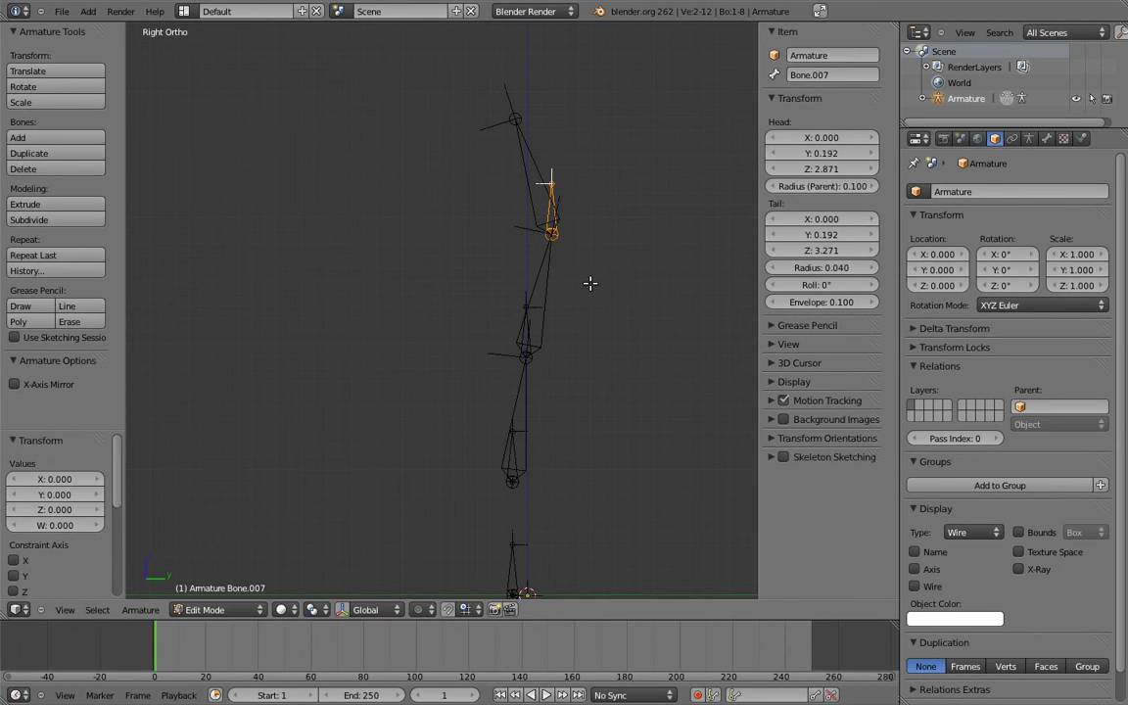
right_click(532, 330)
key(ctrl+r)
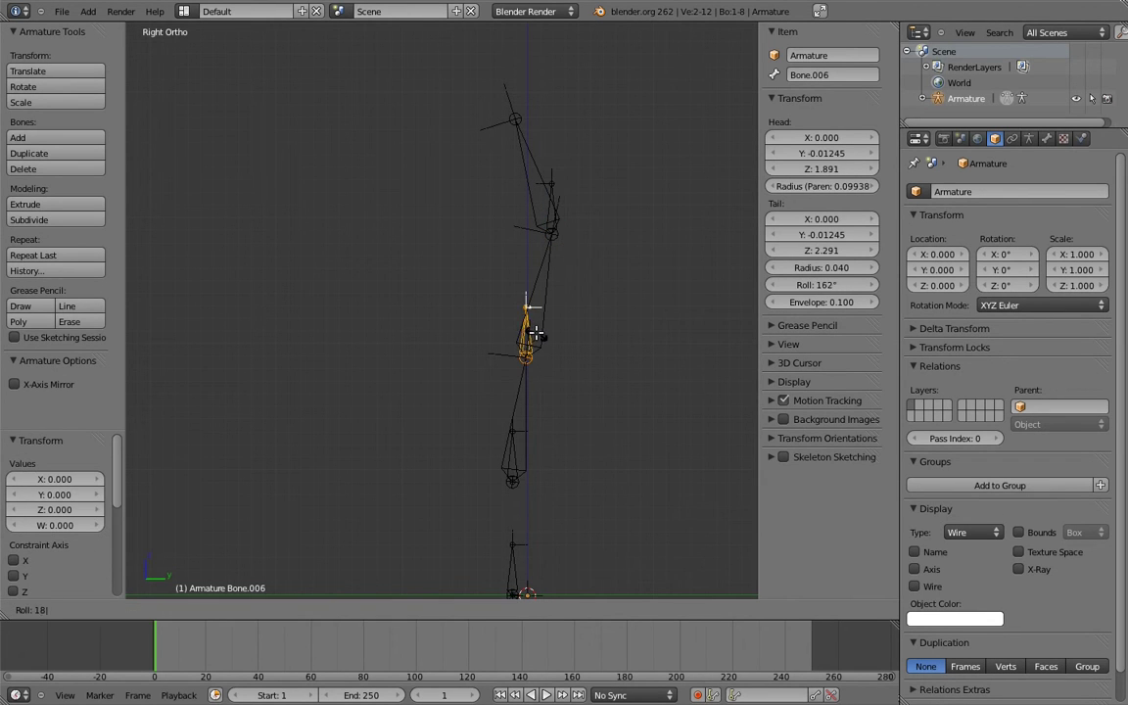
click(529, 383)
Step: Roll the two lower short control bones by 180°
right_click(519, 453)
right_click(516, 456)
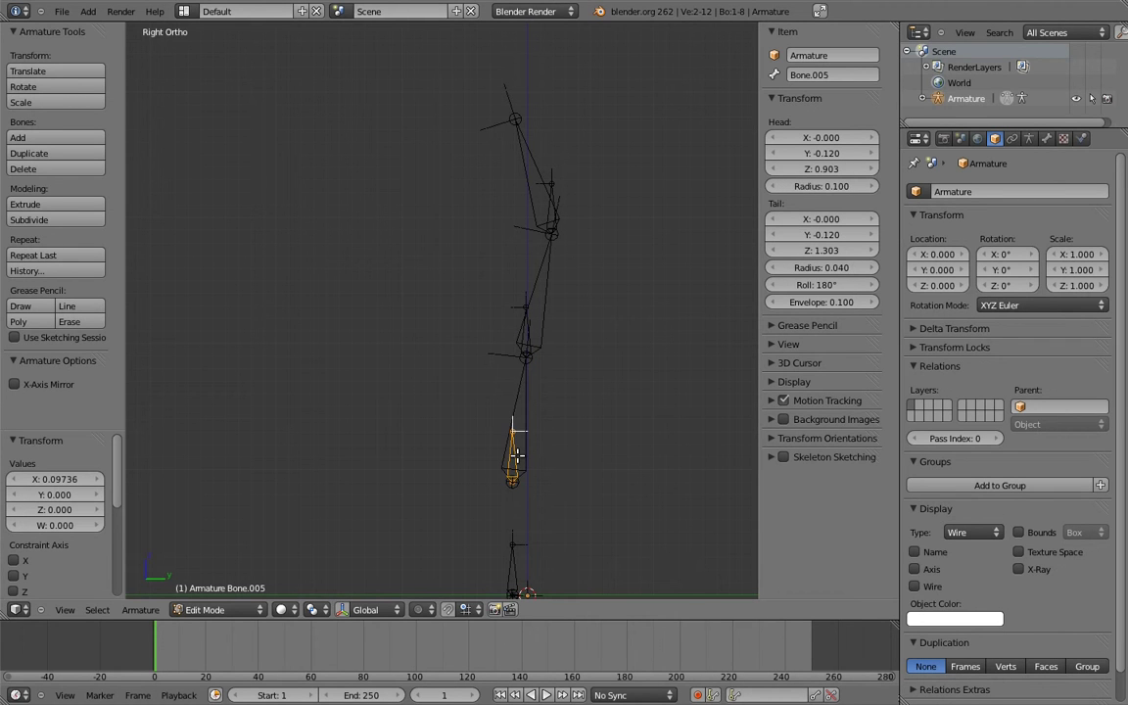
key(ctrl+r)
text(180)
key(Return)
shift+scroll(542, 441, down, 3)
right_click(516, 488)
key(ctrl+r)
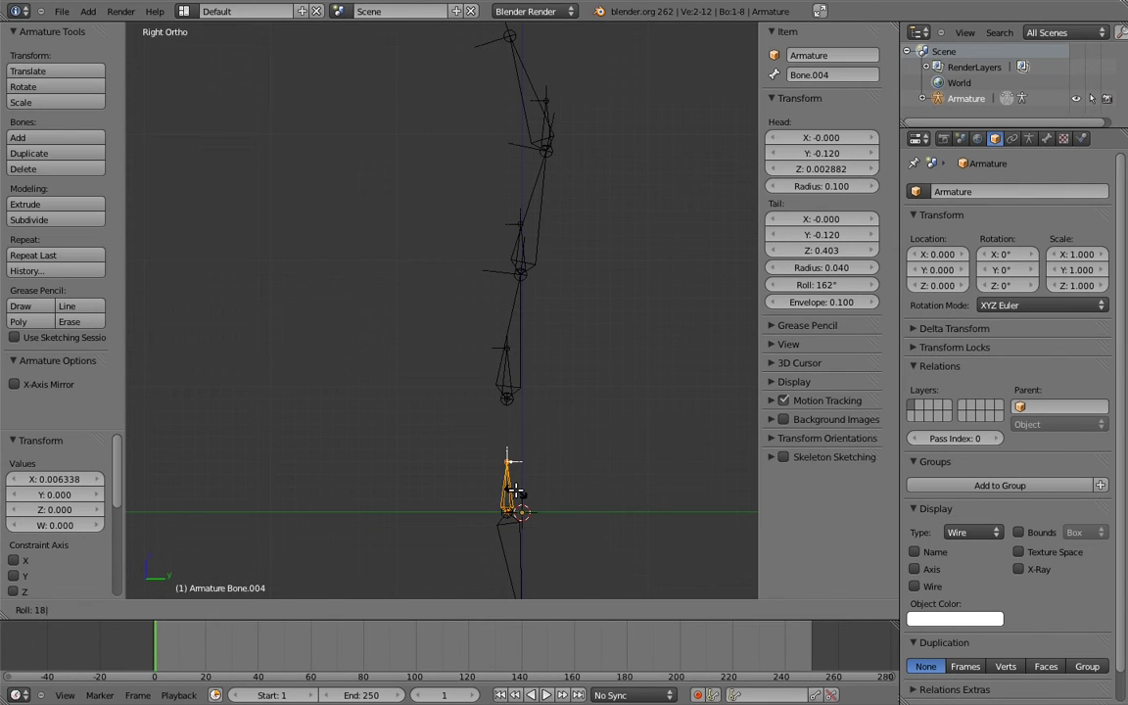
click(514, 486)
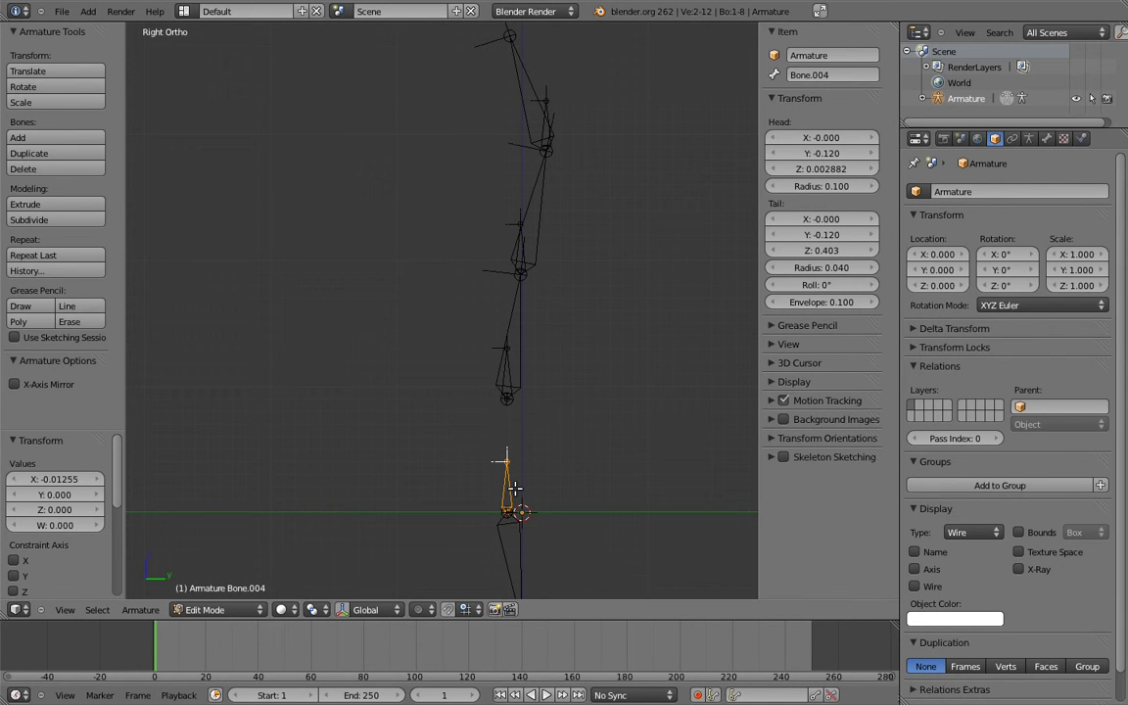
Step: Parent the reversed root bone to the lowest short control bone with Keep Offset
shift+middle_drag(530, 506, 509, 468)
shift+right_click(510, 584)
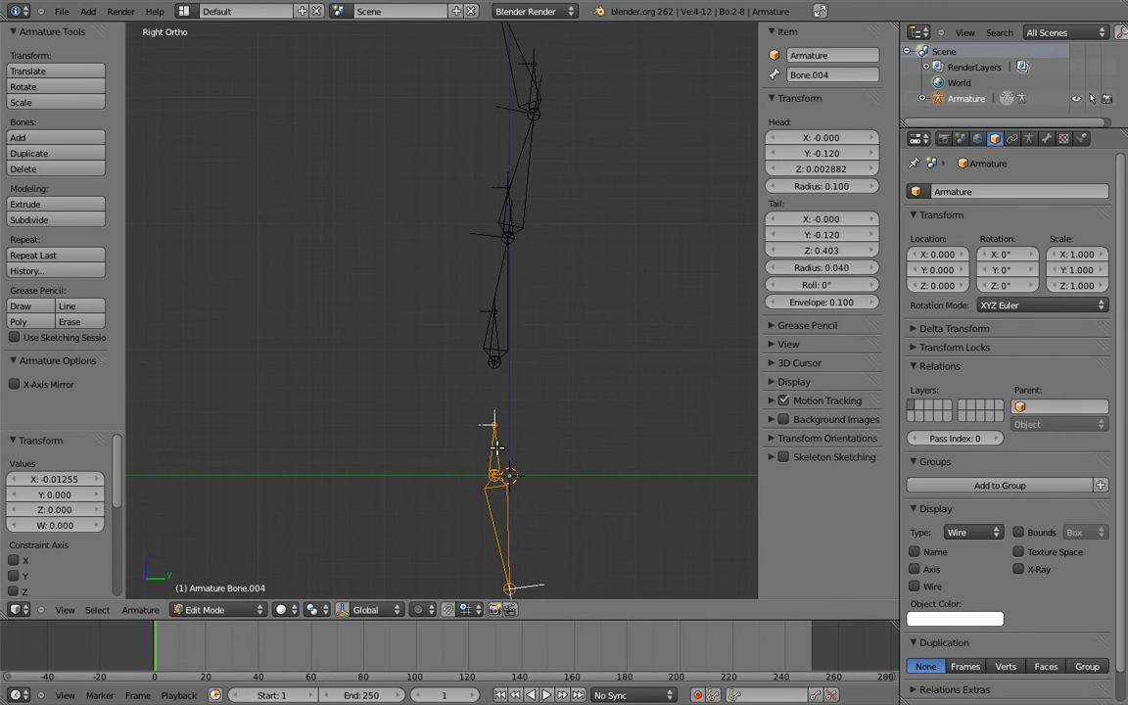
key(ctrl+p)
click(499, 455)
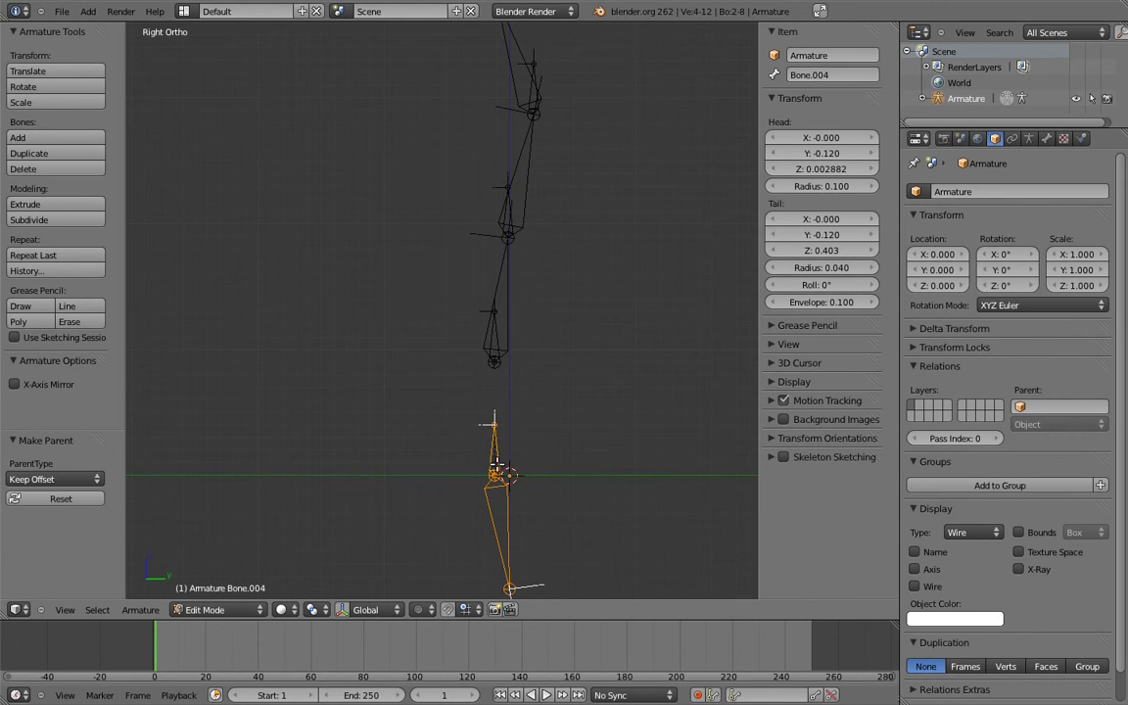
Step: Parent the short control bone at the second bone's head to the reversed root bone with Keep Offset
right_click(511, 321)
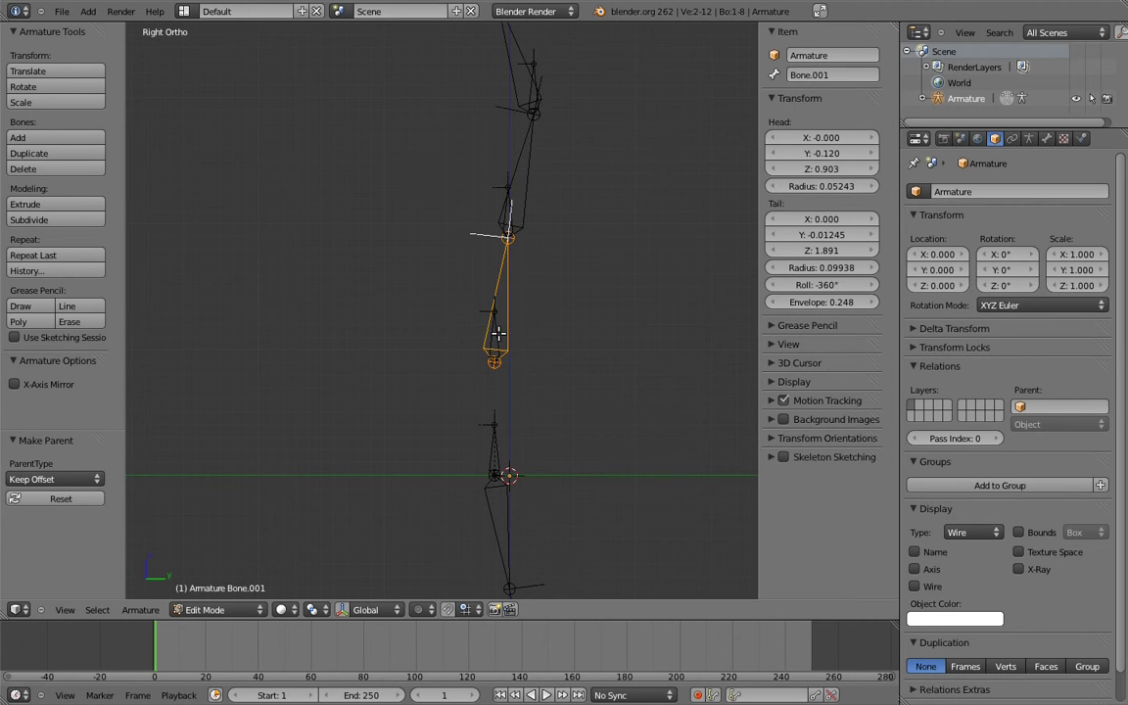
right_click(495, 328)
shift+right_click(507, 526)
key(ctrl+p)
click(507, 478)
Step: Parent the second long bone to the short control bone at its head with Keep Offset
shift+scroll(508, 476, up, 2)
right_click(494, 387)
key(ctrl+p)
click(490, 387)
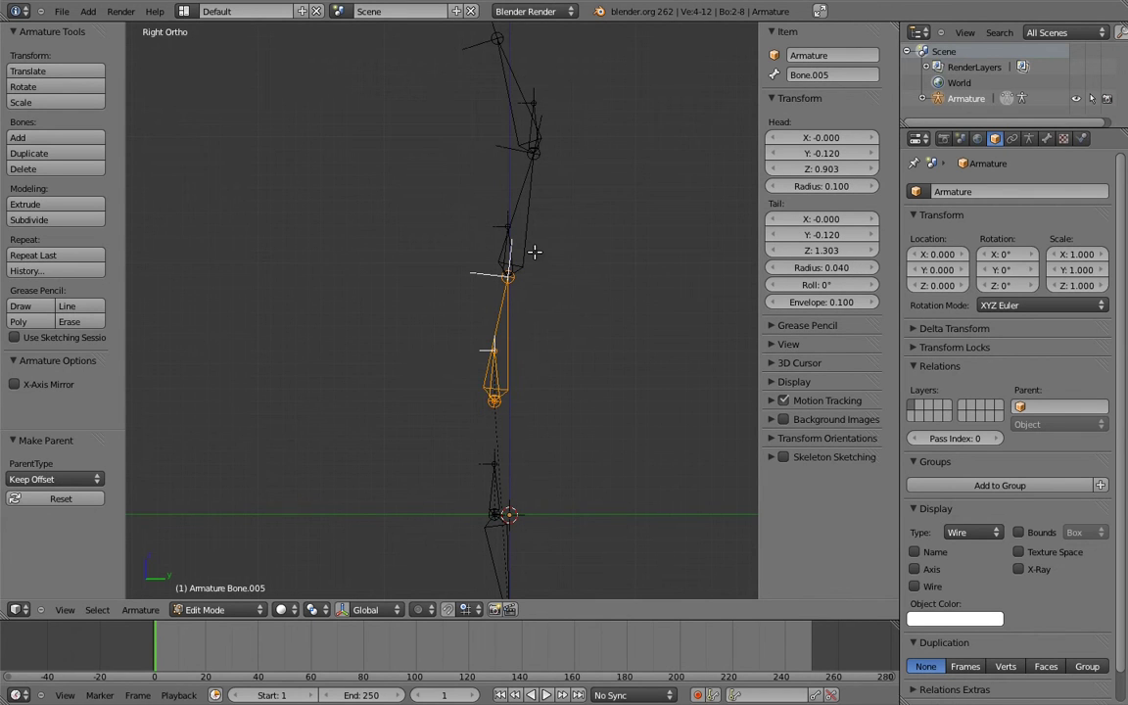
Step: Parent the short control bone at the second long bone's tip to that long bone with Keep Offset
shift+scroll(509, 322, up, 4)
right_click(504, 322)
shift+right_click(509, 396)
key(ctrl+p)
click(508, 397)
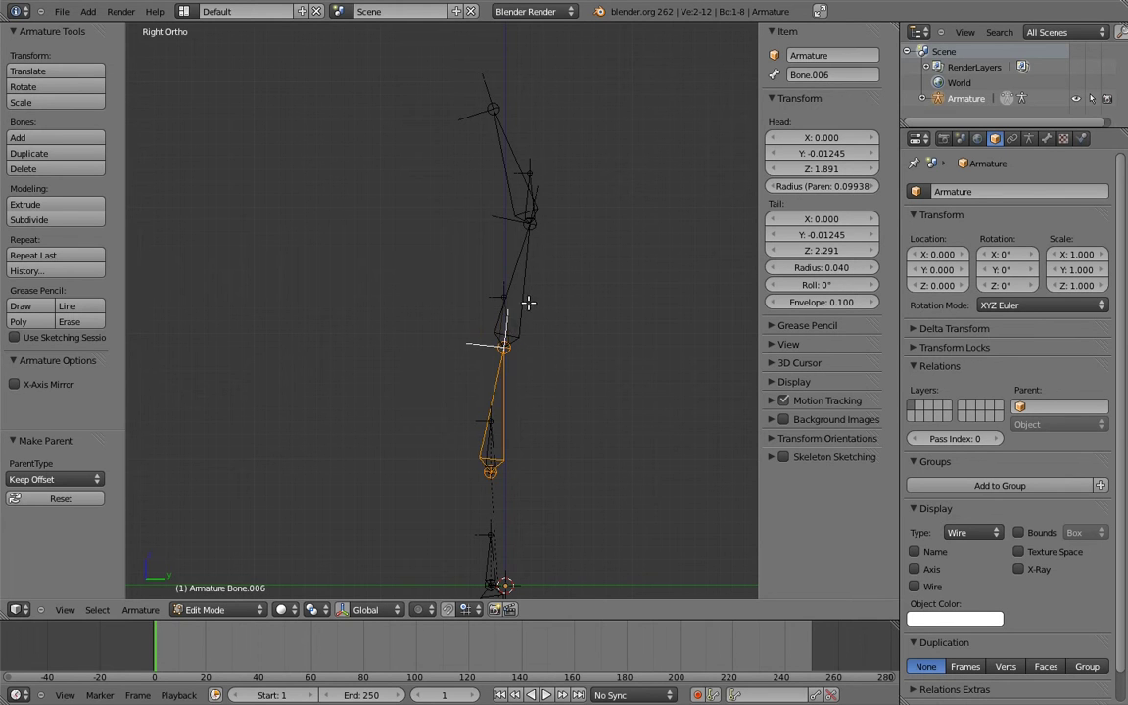
Step: Parent the third long bone to the short control bone at its head with Keep Offset
right_click(511, 319)
key(ctrl+p)
click(504, 321)
Step: Parent the short control bone at the third long bone's tip to that long bone with Keep Offset
shift+middle_drag(527, 199, 508, 285)
right_click(509, 285)
shift+right_click(503, 364)
key(ctrl+p)
click(504, 365)
Step: Parent the topmost long bone to the short control bone at its head with Keep Offset
right_click(497, 235)
shift+right_click(506, 288)
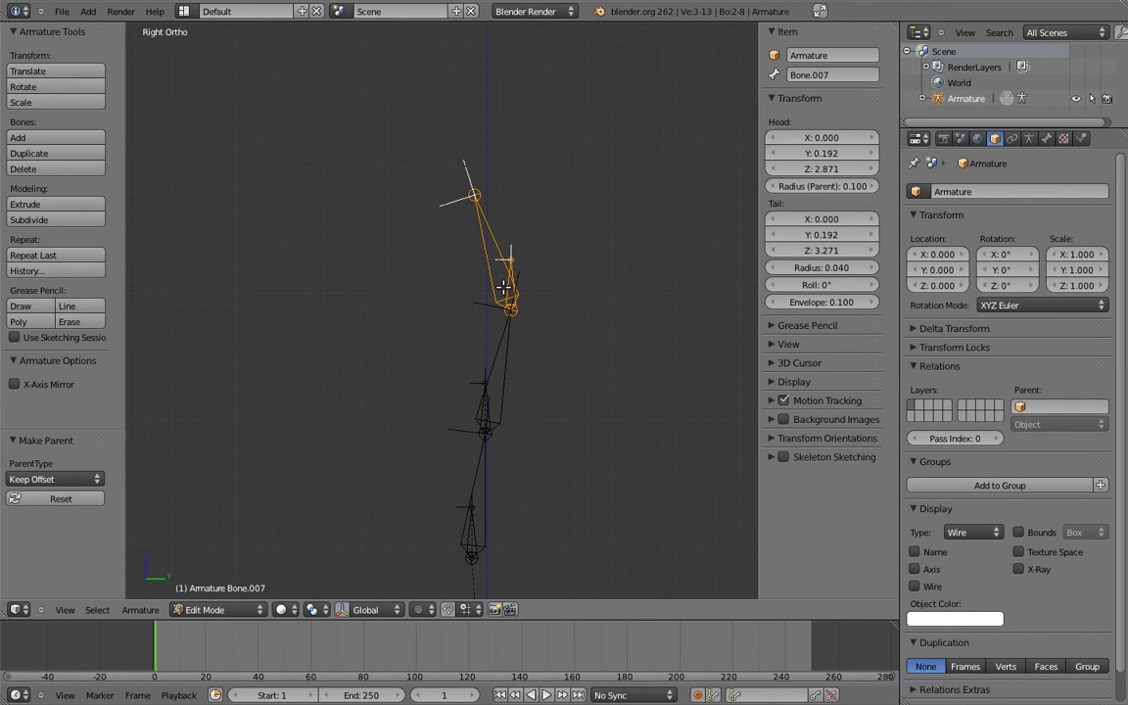
key(ctrl+p)
click(504, 291)
Step: Duplicate the lowest short control bone 2.1 units along Y, away from the chain
scroll(526, 352, down, 2)
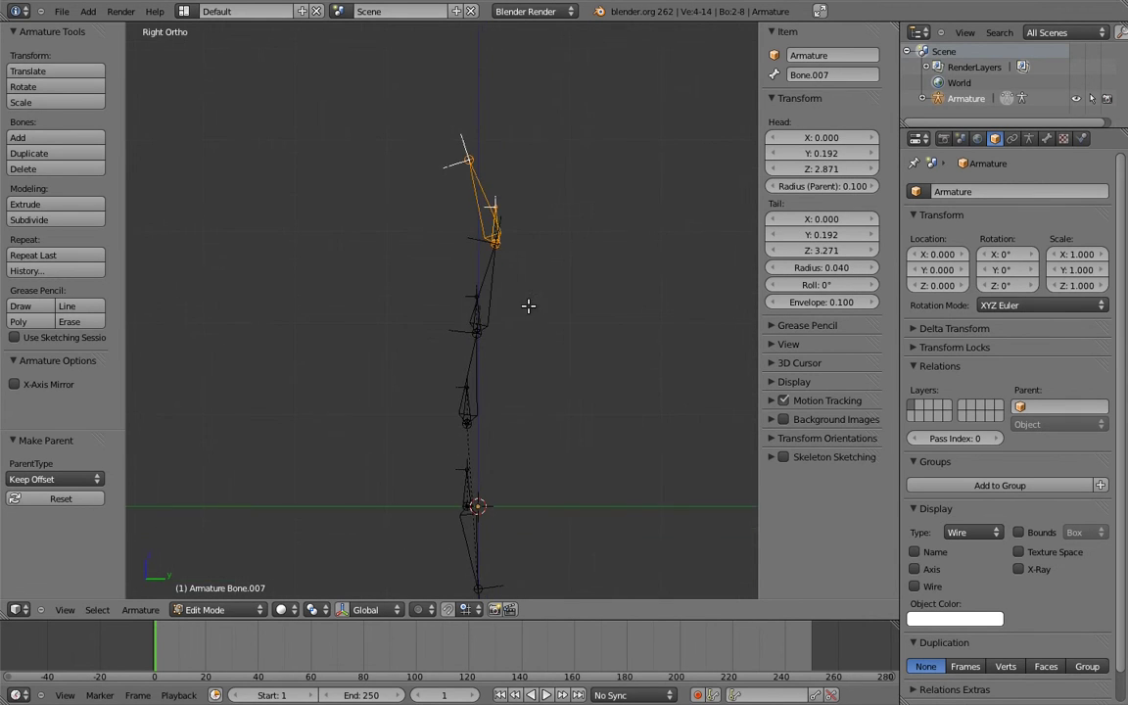
shift+middle_drag(516, 385, 451, 379)
right_click(364, 429)
key(shift+d)
key(y)
click(632, 461)
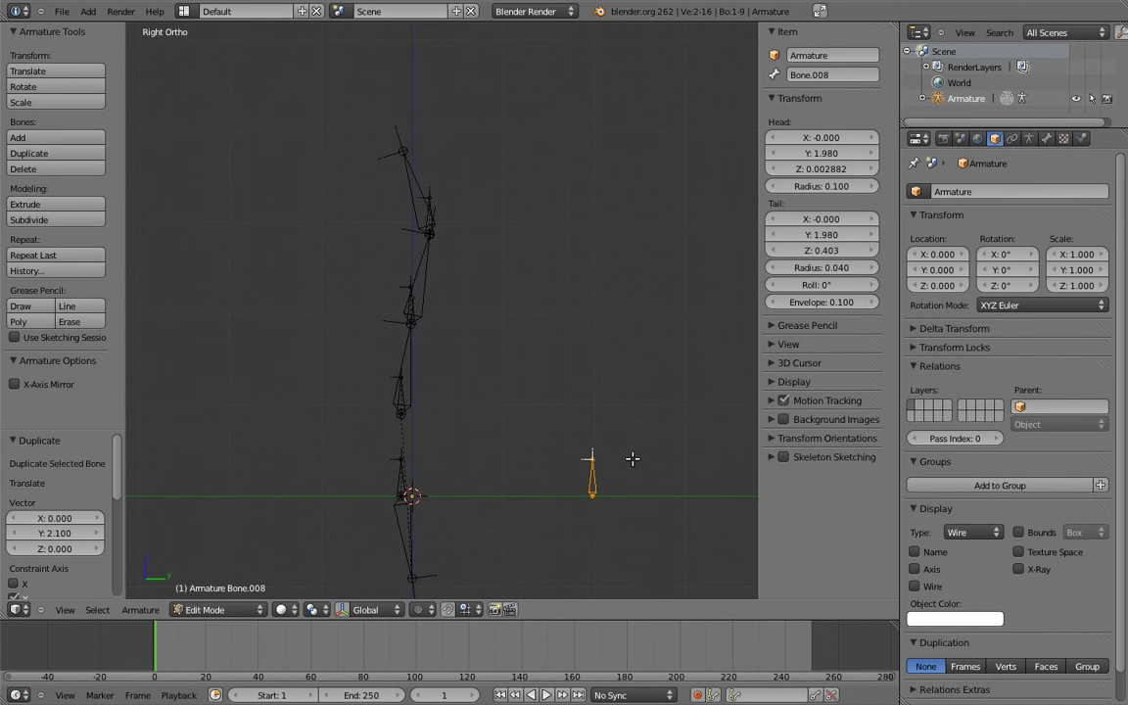
Step: Duplicate the offset control bone 2.9 units up along Z, and raise the original by 0.9 units
key(shift+d)
key(z)
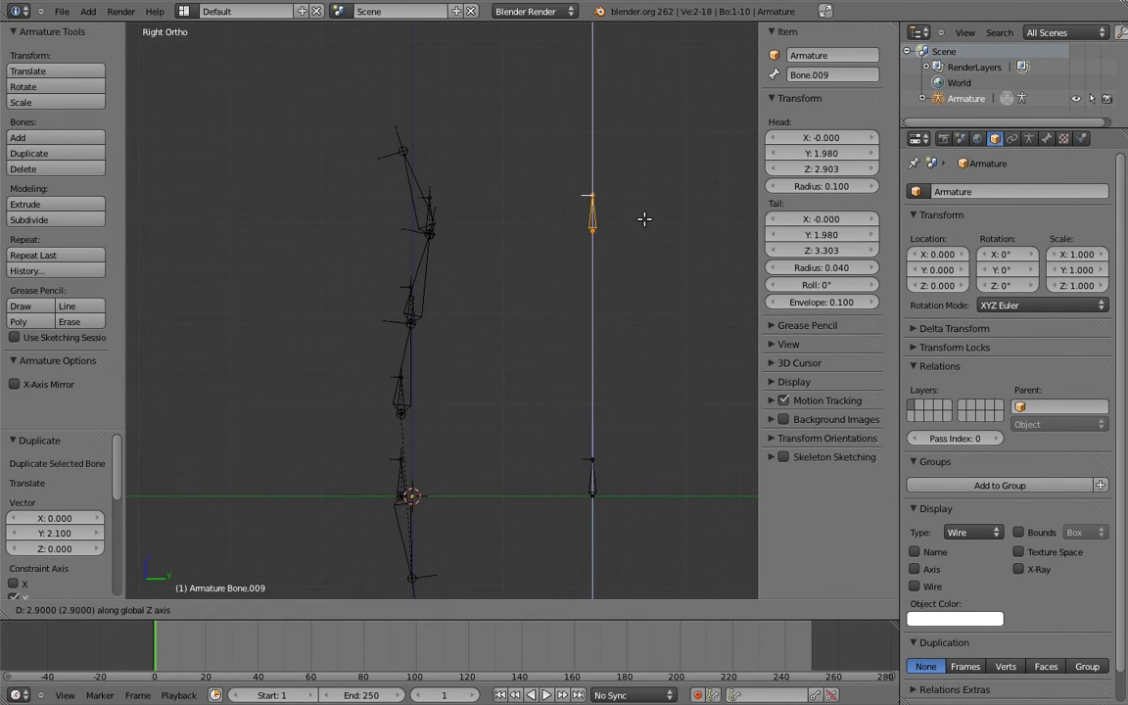
click(645, 219)
right_click(590, 490)
key(g)
key(z)
click(637, 403)
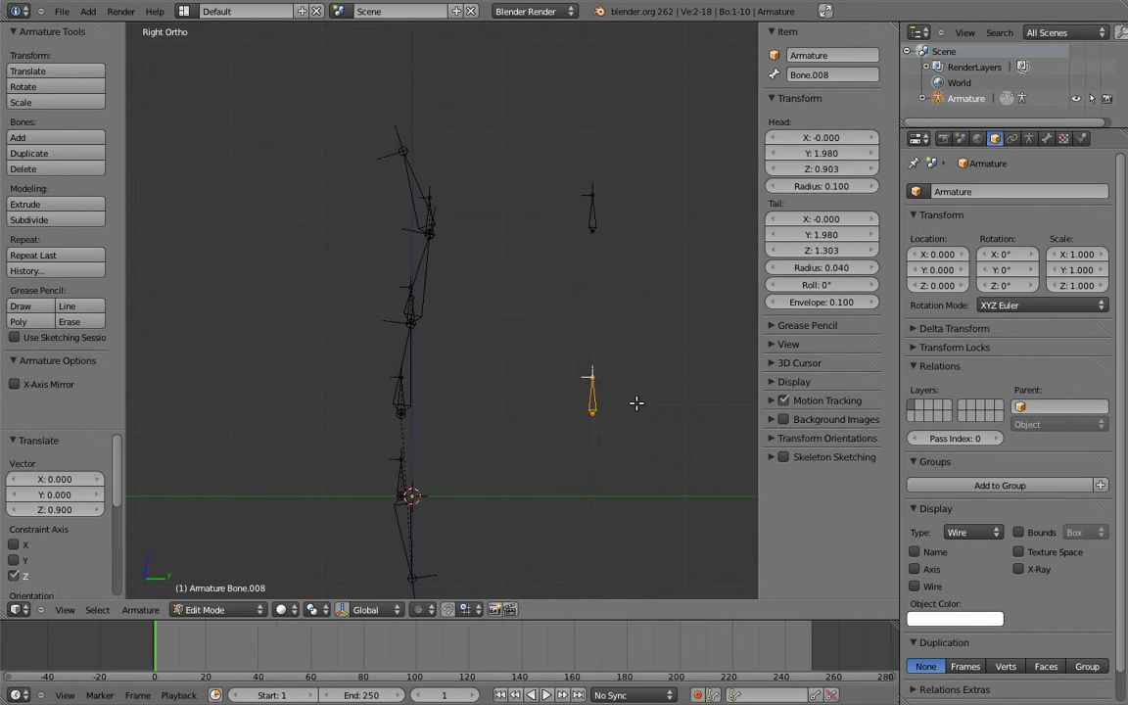
Step: In Pose Mode, give the chain's lowest short bone a Copy Rotation constraint targeting the lower offset control bone
key(ctrl+Tab)
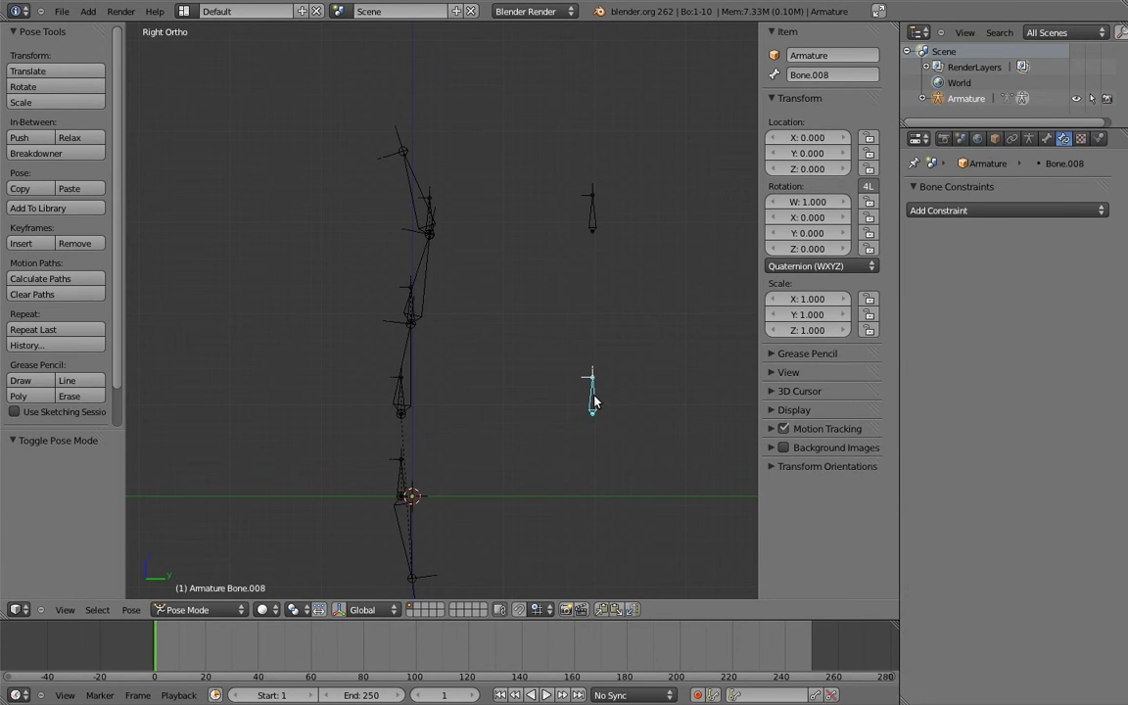
shift+right_click(397, 464)
key(ctrl+shift+c)
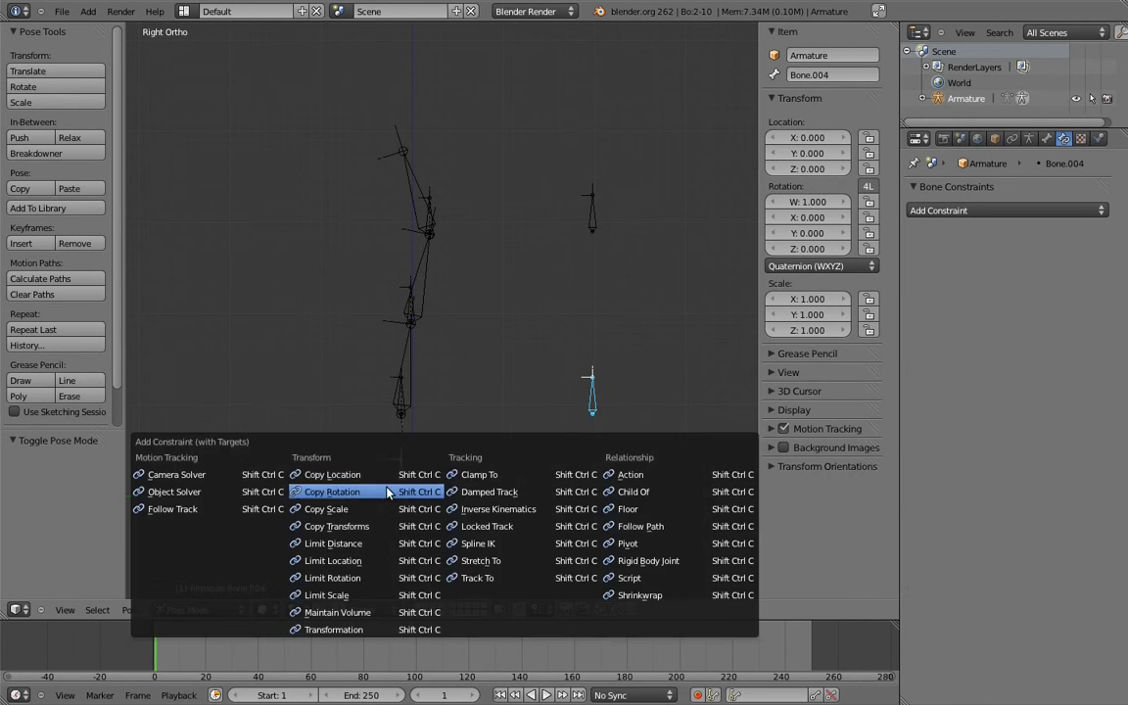
click(383, 497)
Step: Give the chain's uppermost short bone a Copy Rotation constraint targeting the upper offset control bone
right_click(591, 218)
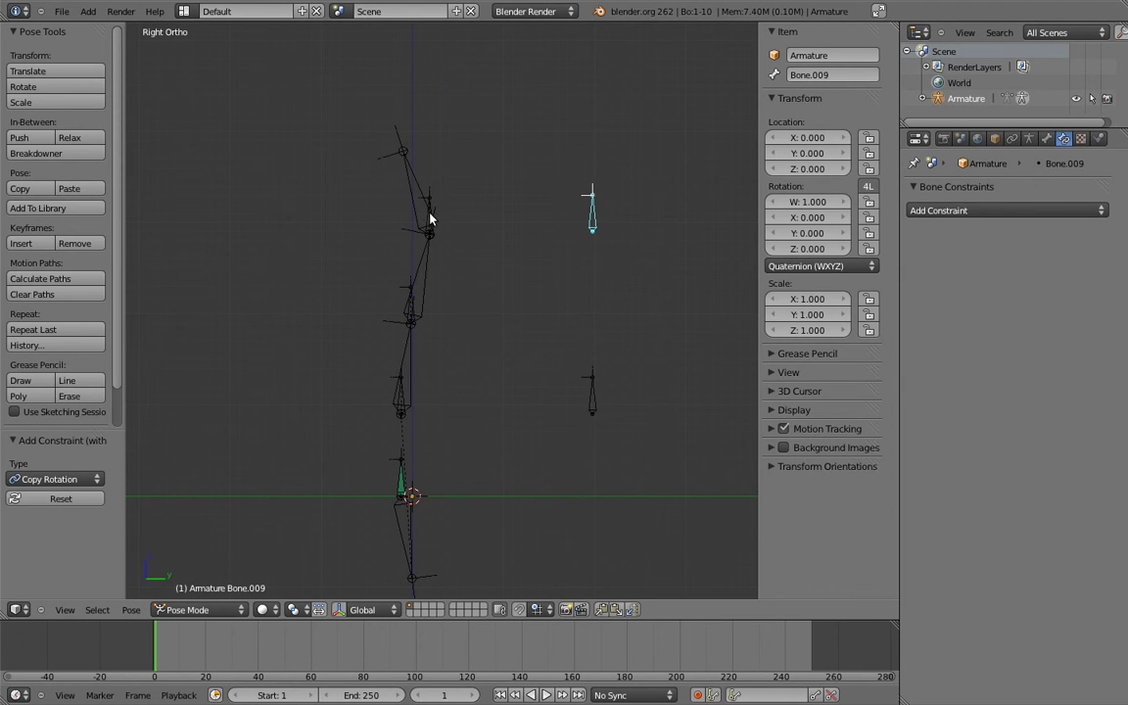
shift+right_click(427, 219)
key(ctrl+shift+c)
click(428, 220)
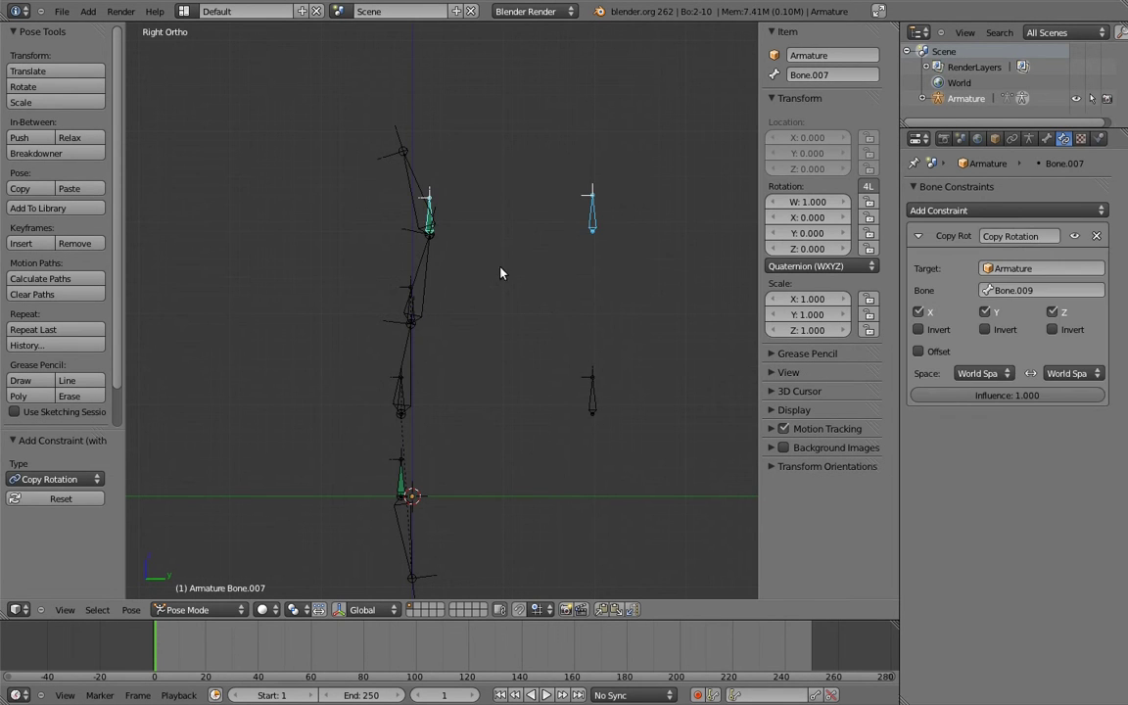
Step: Give both middle short bones in the chain a Copy Rotation constraint targeting the lower offset control bone
right_click(593, 396)
shift+right_click(398, 393)
key(ctrl+shift+c)
click(400, 396)
right_click(589, 384)
shift+right_click(416, 308)
key(ctrl+shift+c)
click(409, 282)
Step: Add a second Copy Rotation constraint to both middle short bones, targeting the upper offset control bone
right_click(591, 201)
shift+right_click(404, 394)
key(ctrl+shift+c)
click(401, 402)
right_click(592, 201)
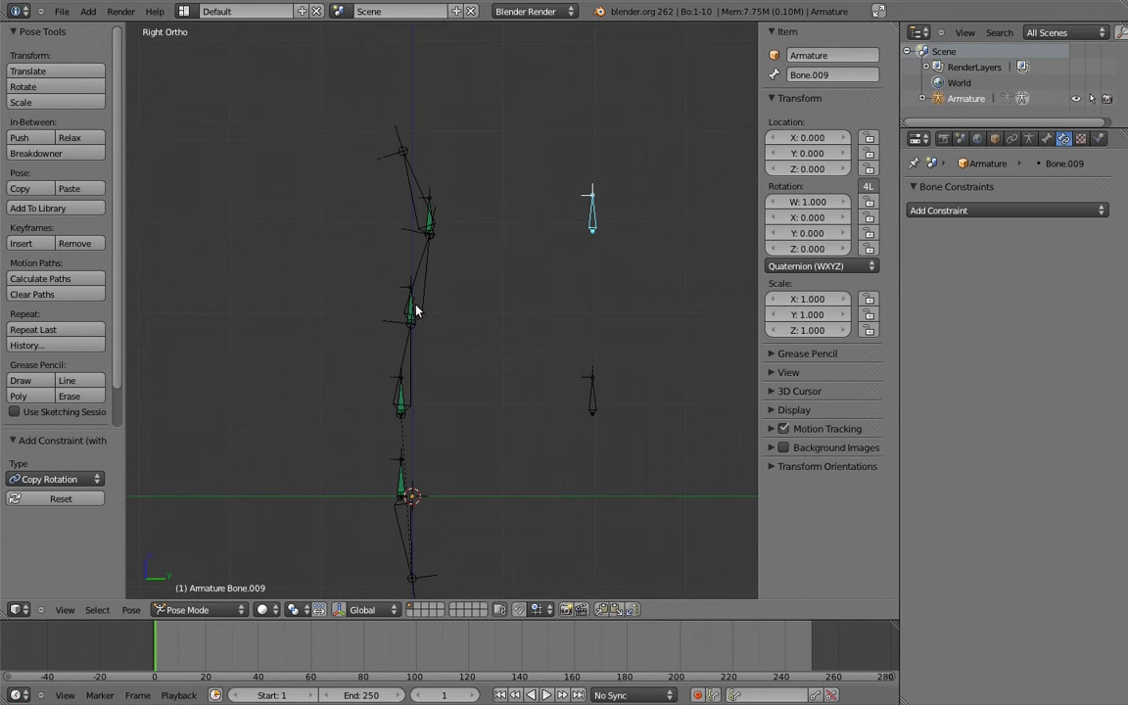
shift+right_click(415, 308)
key(ctrl+shift+c)
click(415, 305)
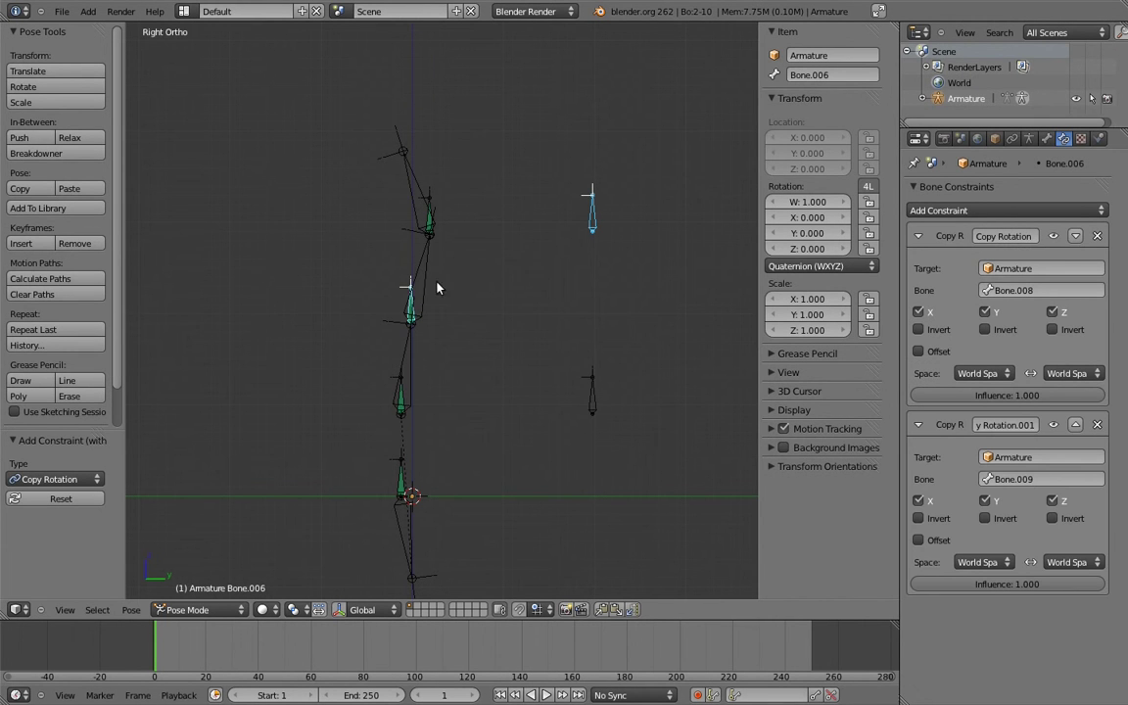
Step: Rotate the upper offset control bone about -92° to test how the chain bends
right_click(594, 196)
key(r)
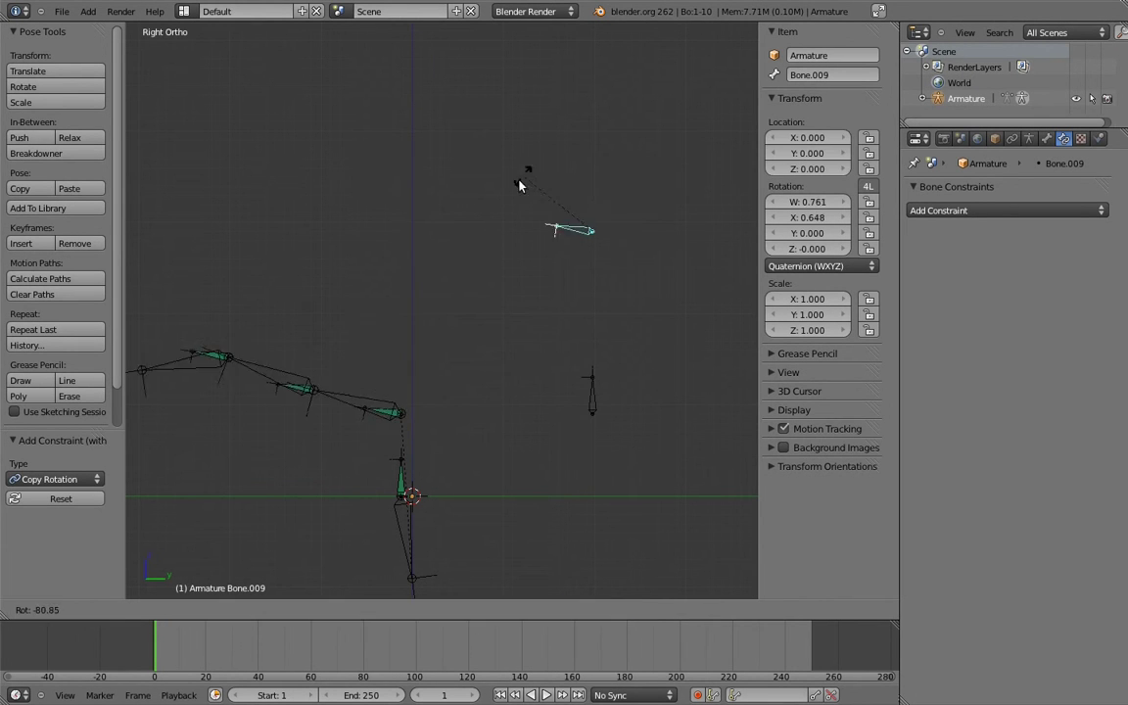
click(516, 189)
scroll(546, 276, down, 1)
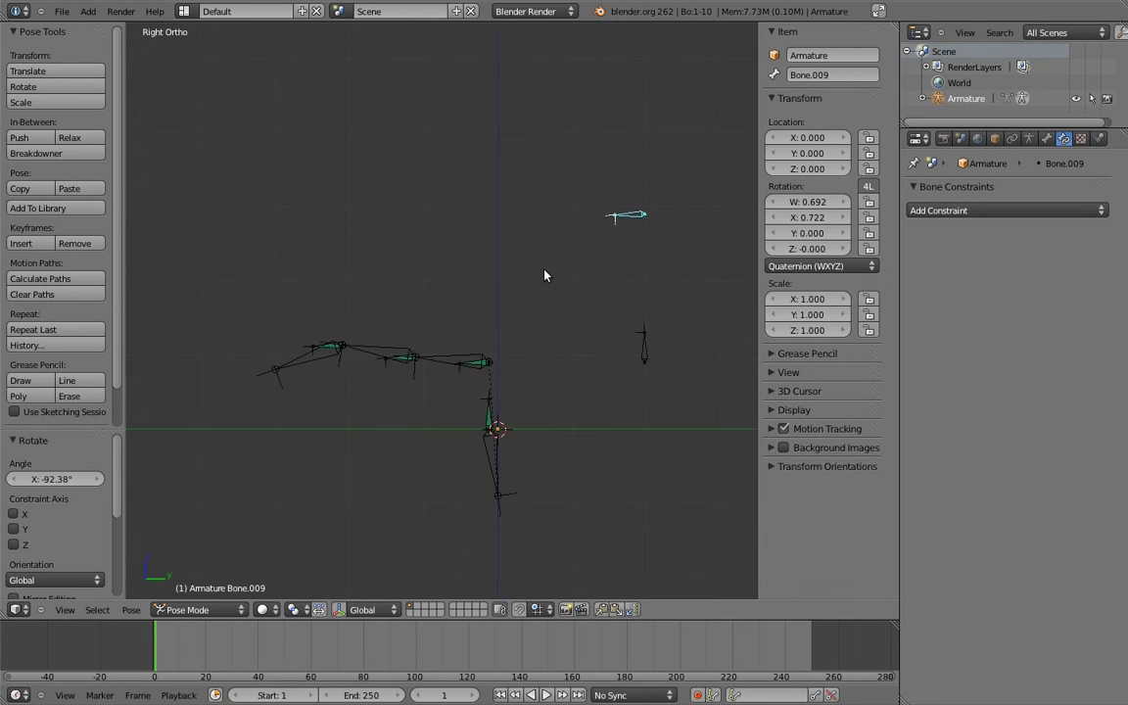
Step: Set the second Copy Rotation constraint's influence to 0.488 on the lower middle short bone and 0.910 on the upper middle one
right_click(468, 365)
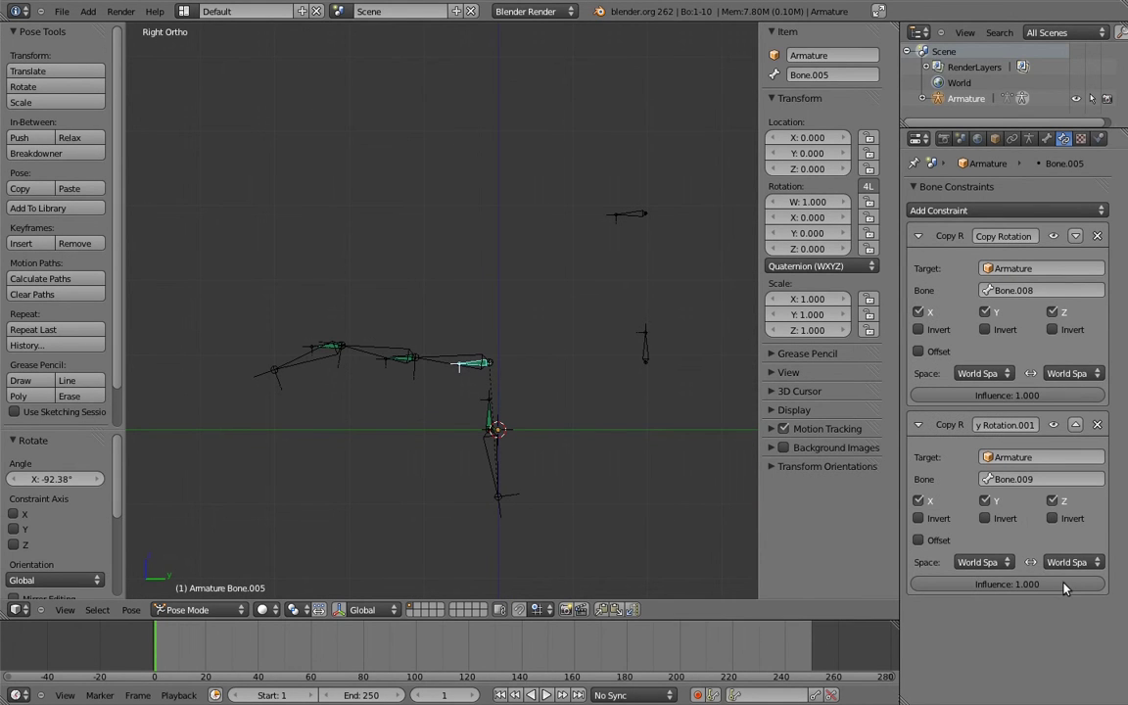
drag(1071, 586, 966, 586)
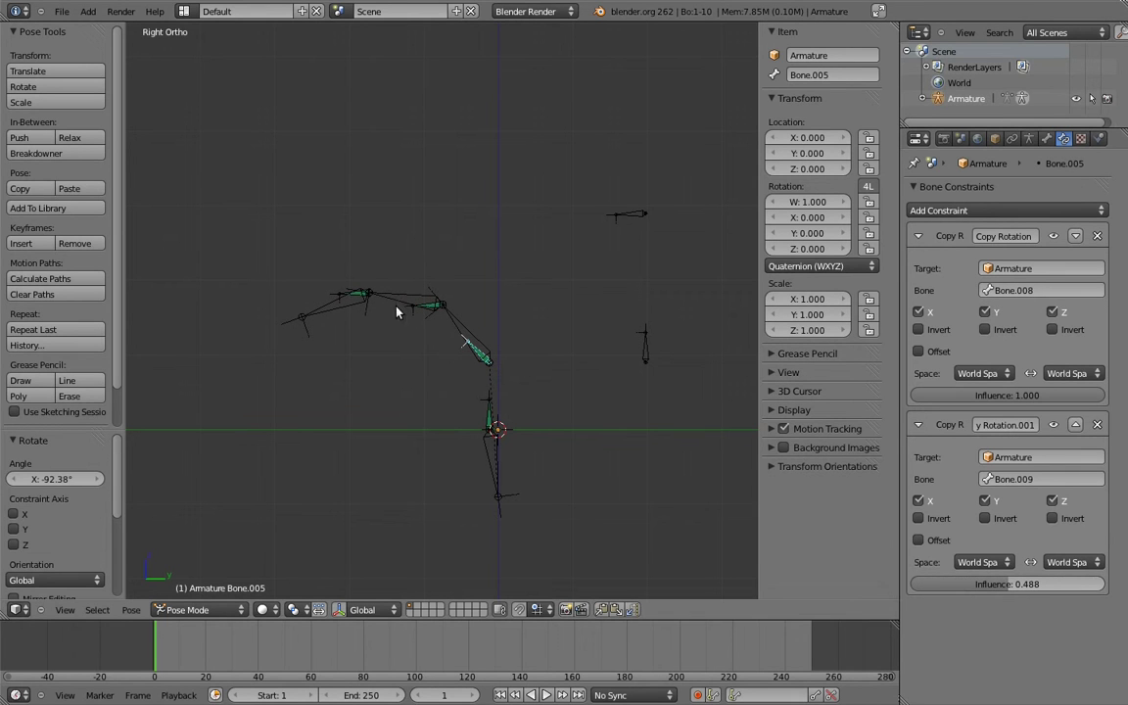
right_click(428, 307)
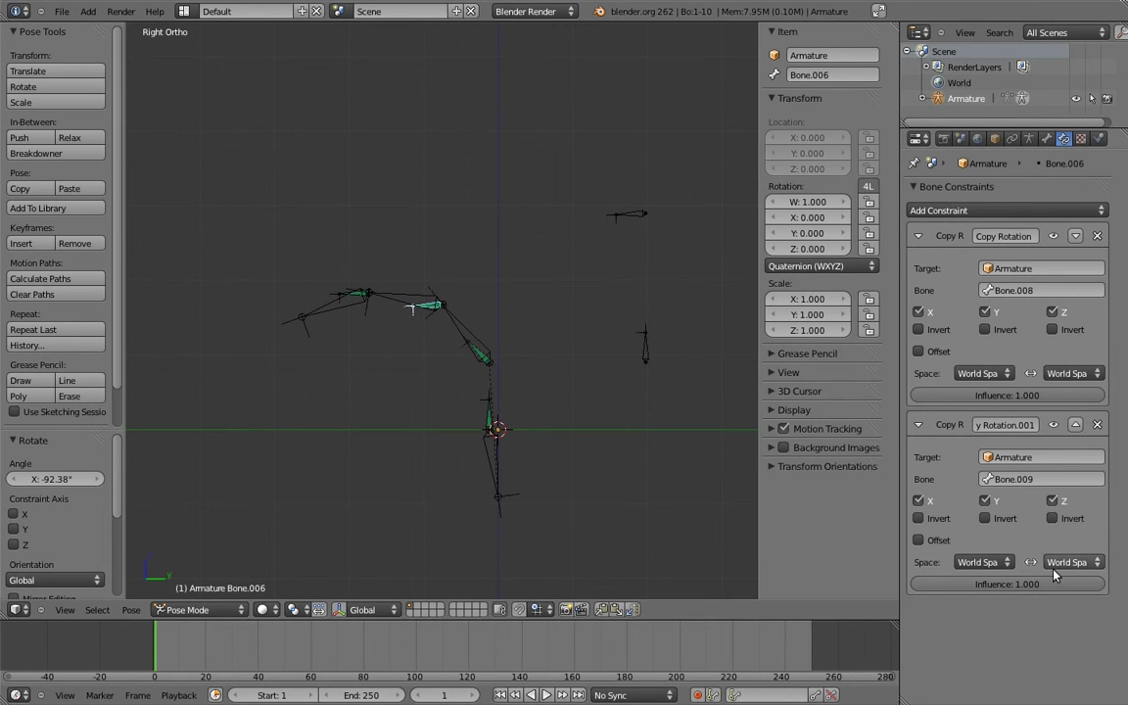
drag(1066, 585, 1034, 593)
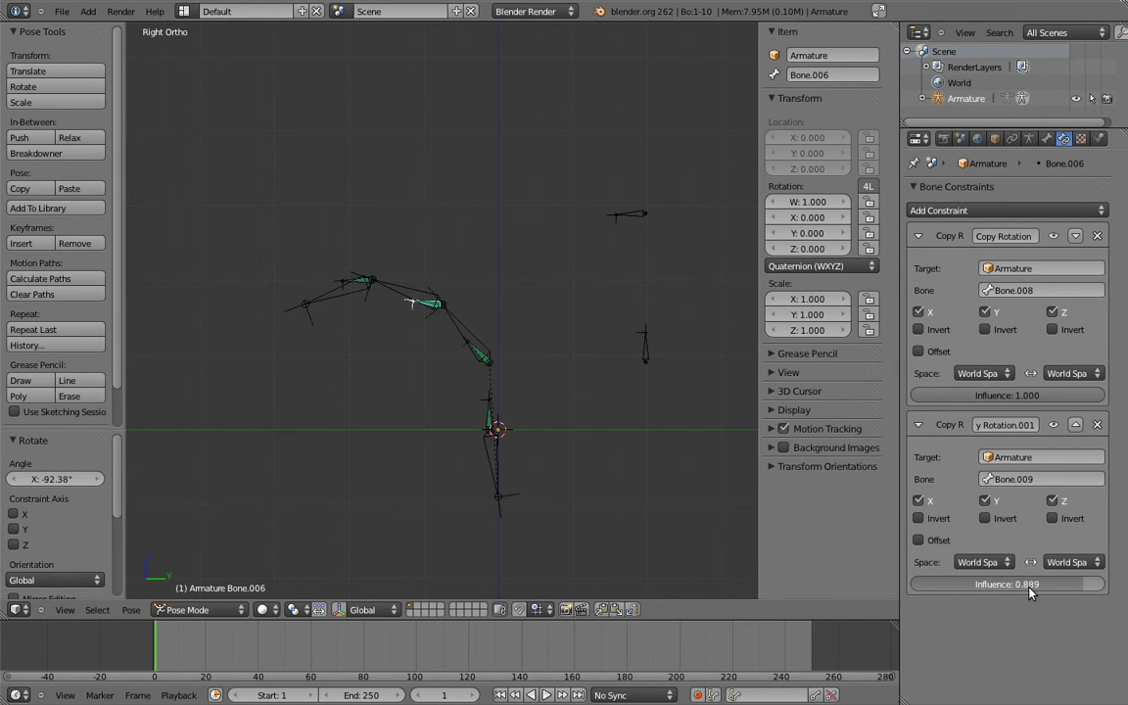
drag(1031, 591, 1034, 591)
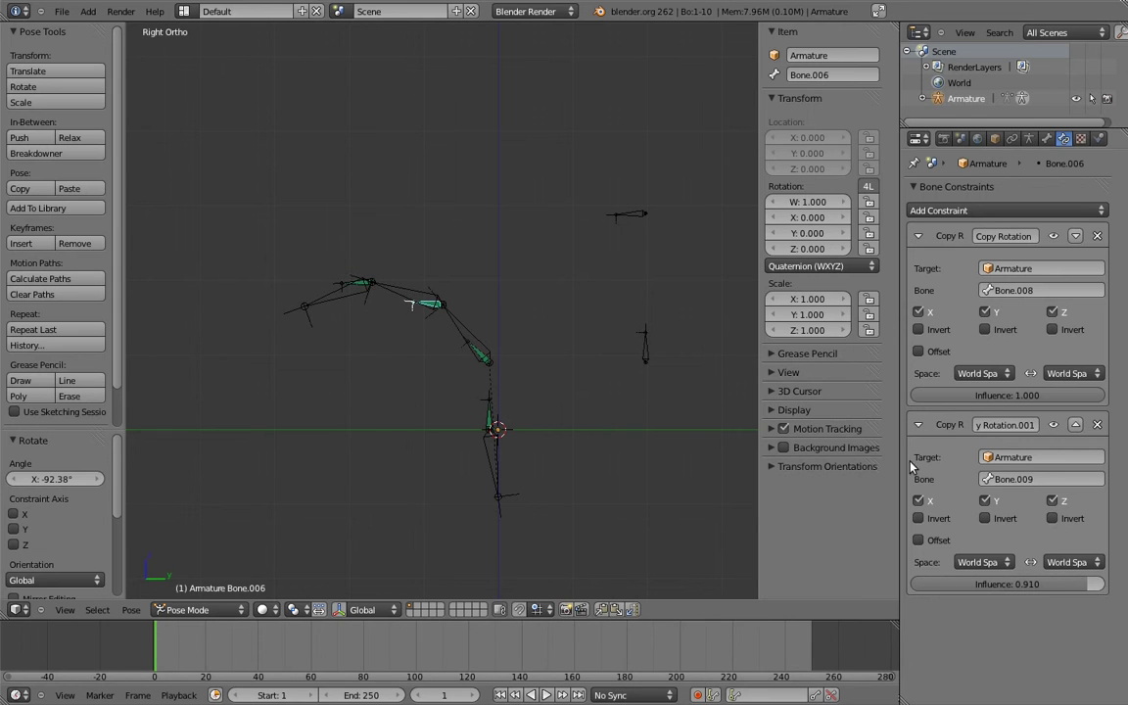
Step: Test the blended bend by rotating the upper offset control bone about 118° and tilting the lower one slightly
right_click(630, 215)
key(r)
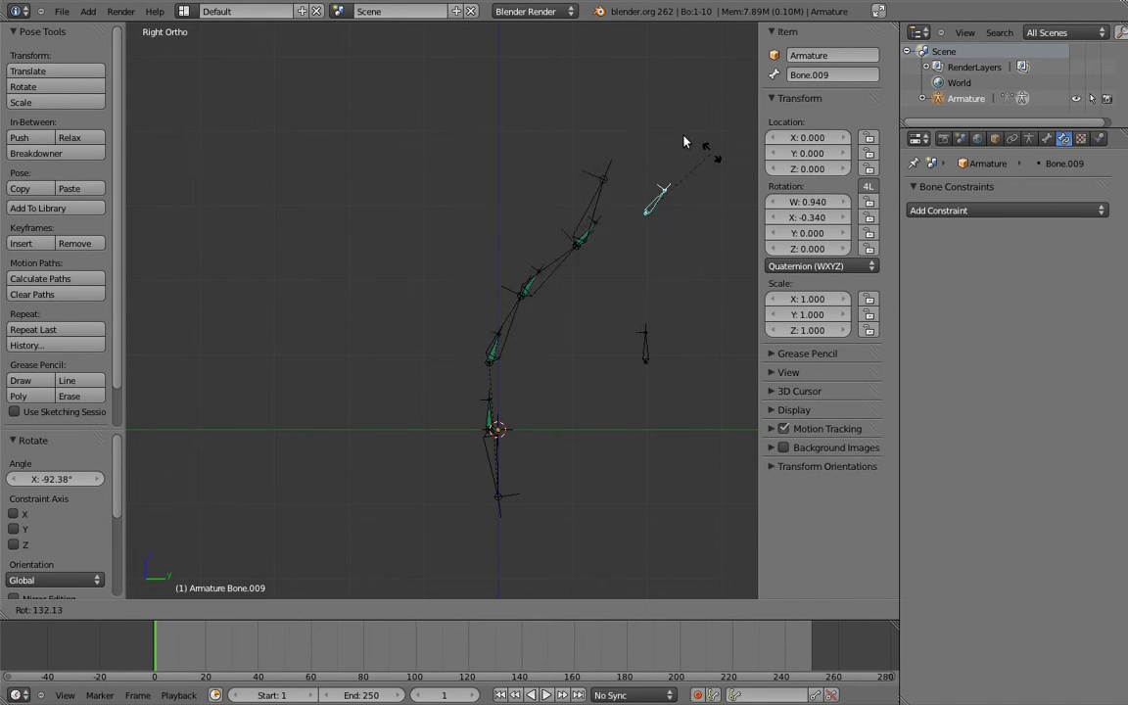
click(661, 360)
right_click(654, 338)
key(r)
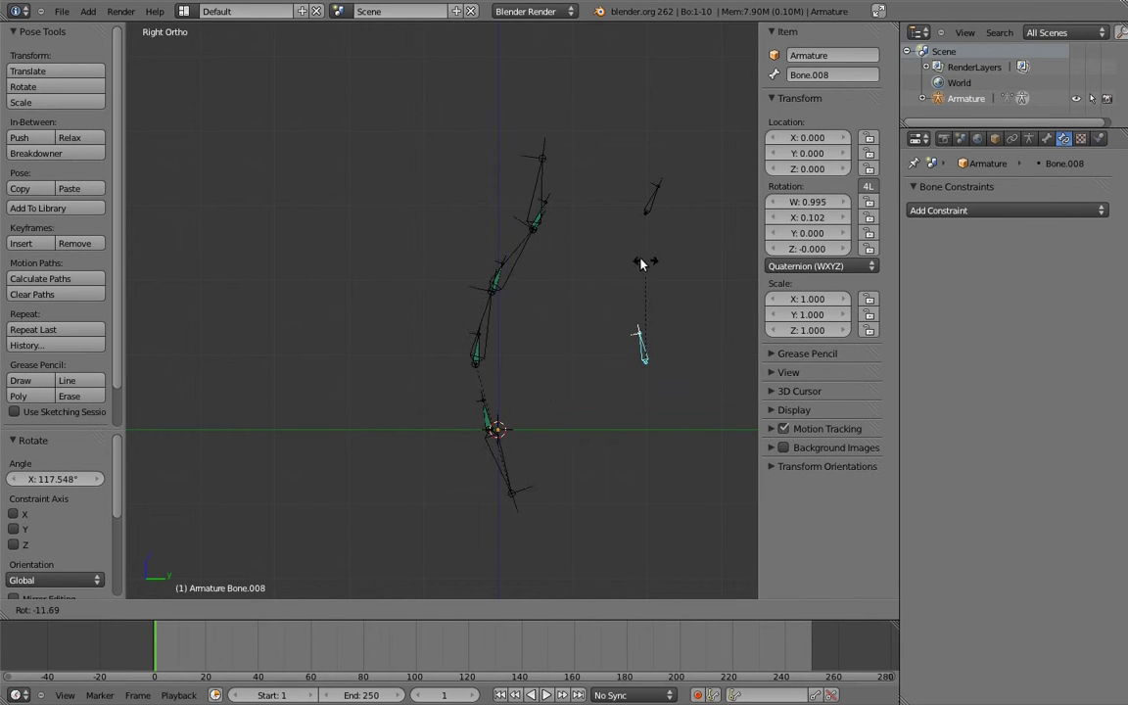
click(629, 258)
Step: Clear the rotation of all bones and deselect them
key(a)
key(alt+r)
key(a)
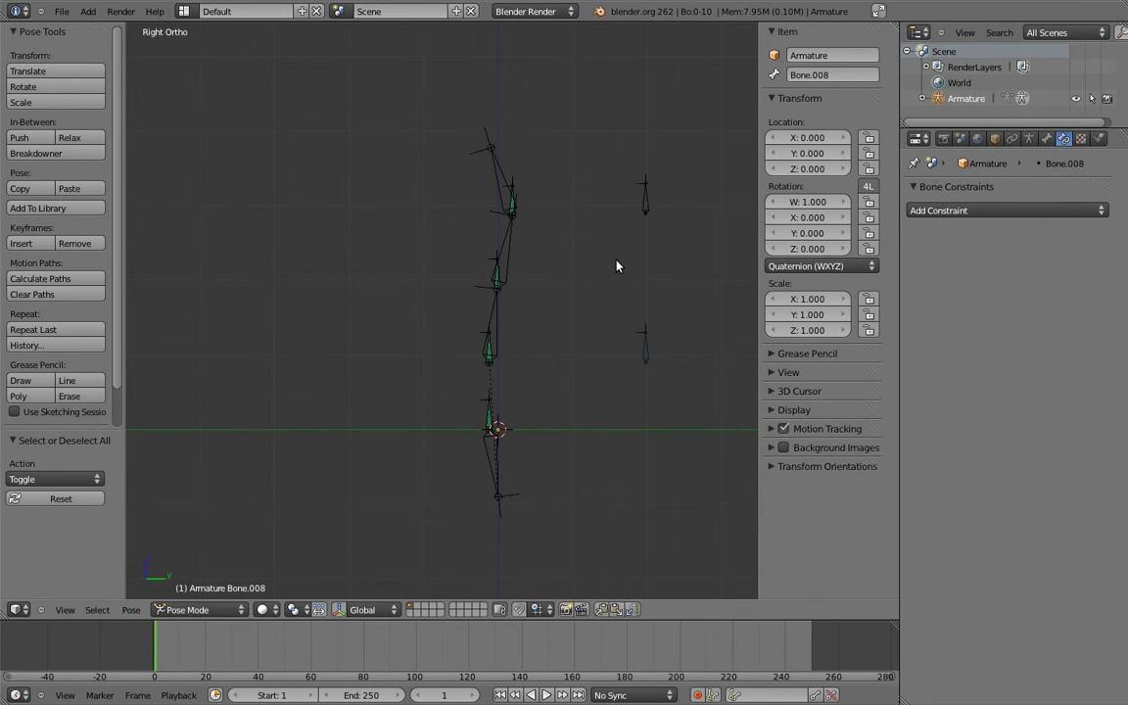
Step: In Edit Mode, move the tip of the chain's lowest short control bone up 0.2 units along Z
right_click(494, 452)
key(Tab)
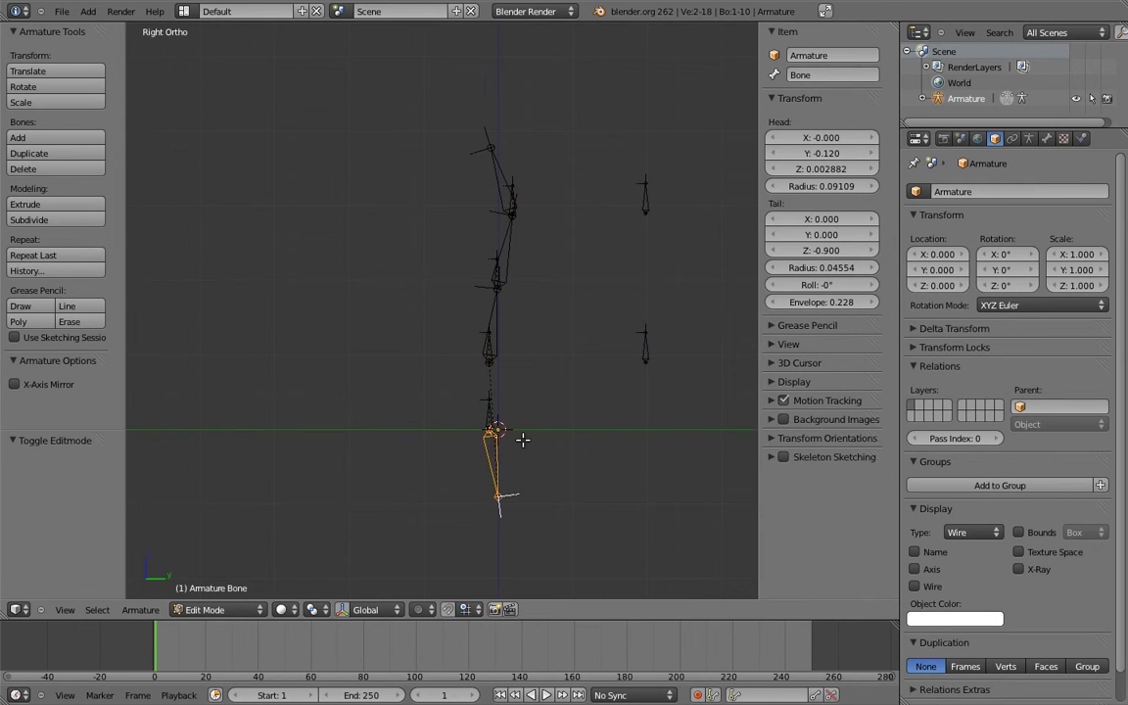
scroll(543, 385, up, 3)
right_click(518, 377)
text(gz0.2)
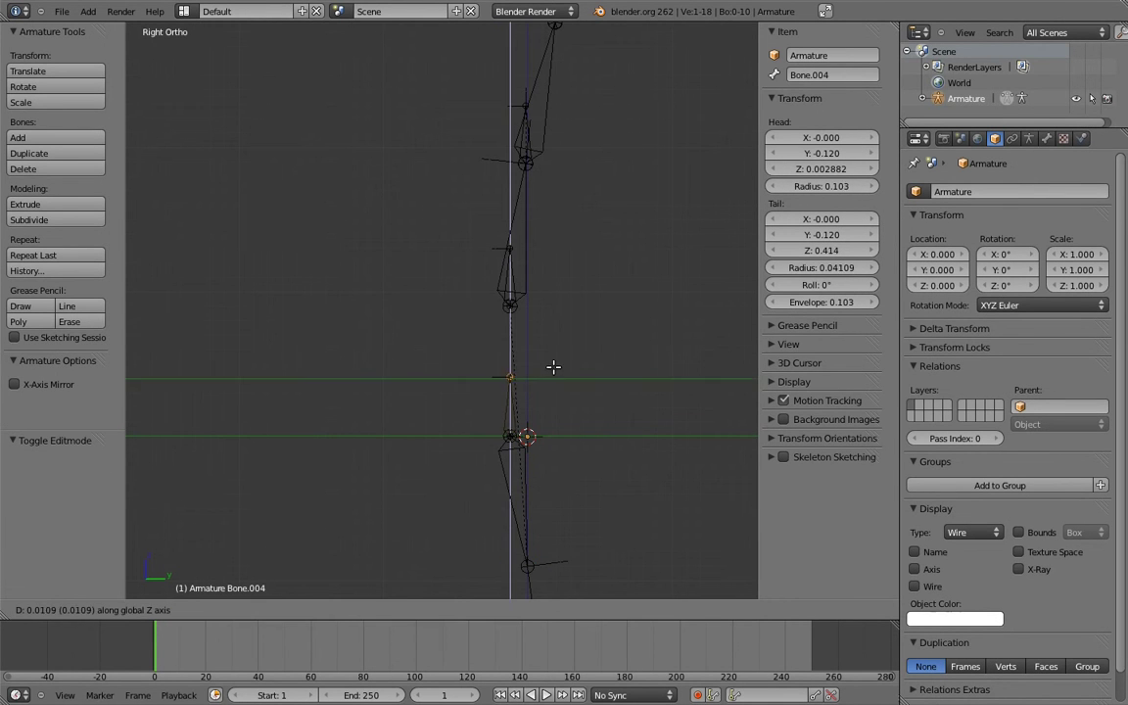
key(Return)
Step: Move the lowest short control bone and the reversed root bone together 0.9 units up along Z
right_click(511, 387)
shift+right_click(521, 488)
text(gz)
text(0.9)
key(Return)
Step: In Pose Mode, rotate the upper offset control bone about -99° and the lower one the opposite way to test the new pivot
scroll(527, 338, down, 2)
key(ctrl+Tab)
scroll(541, 315, down, 2)
key(a)
right_click(614, 240)
key(r)
click(511, 271)
right_click(615, 391)
key(r)
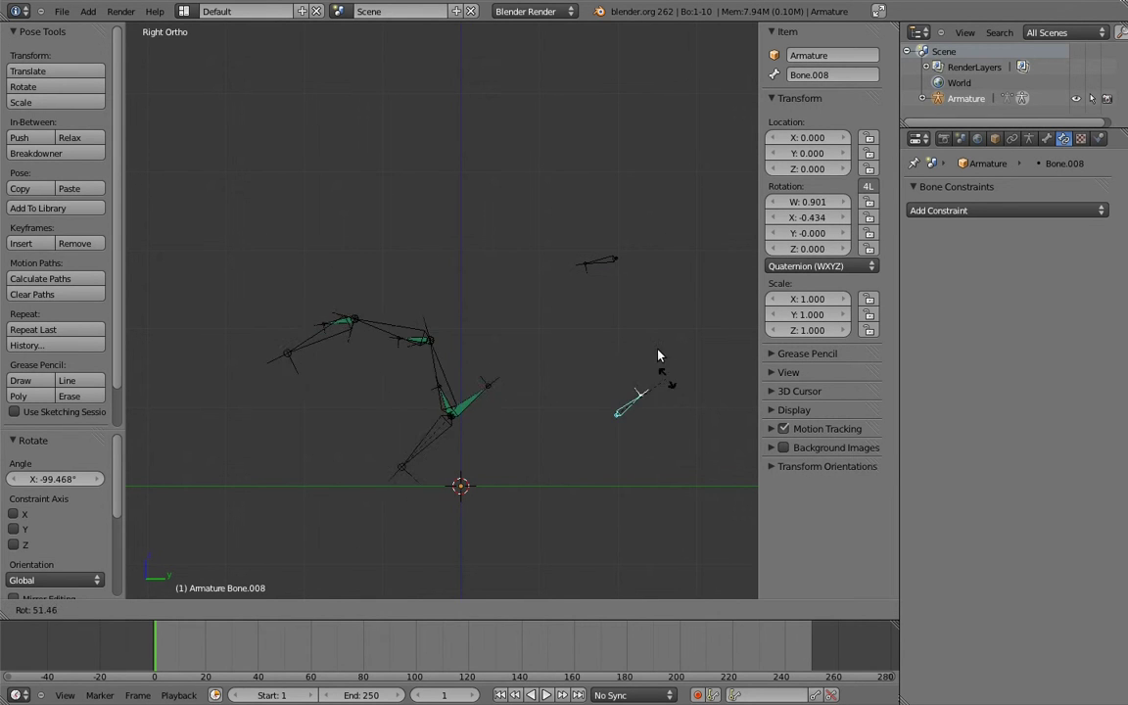
click(658, 353)
Step: Continue testing by rotating the upper control about 198°, the lower one about -76°, and the upper one once more
right_click(595, 261)
key(r)
click(696, 387)
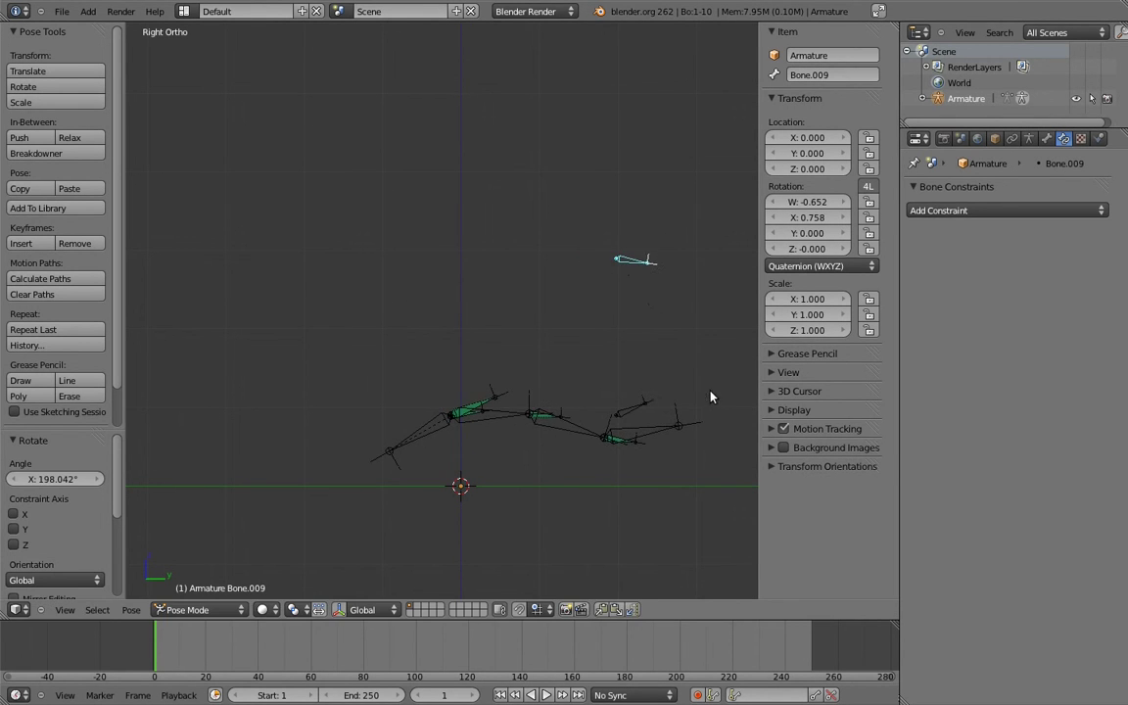
right_click(608, 387)
key(r)
click(495, 277)
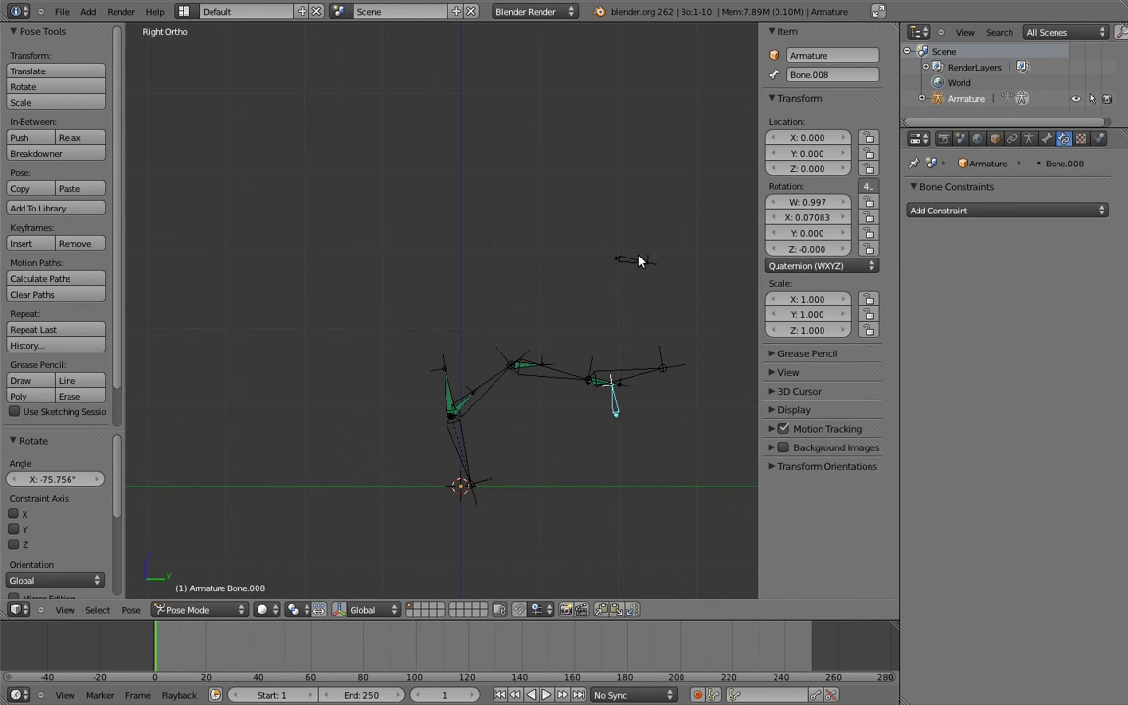
right_click(630, 263)
key(r)
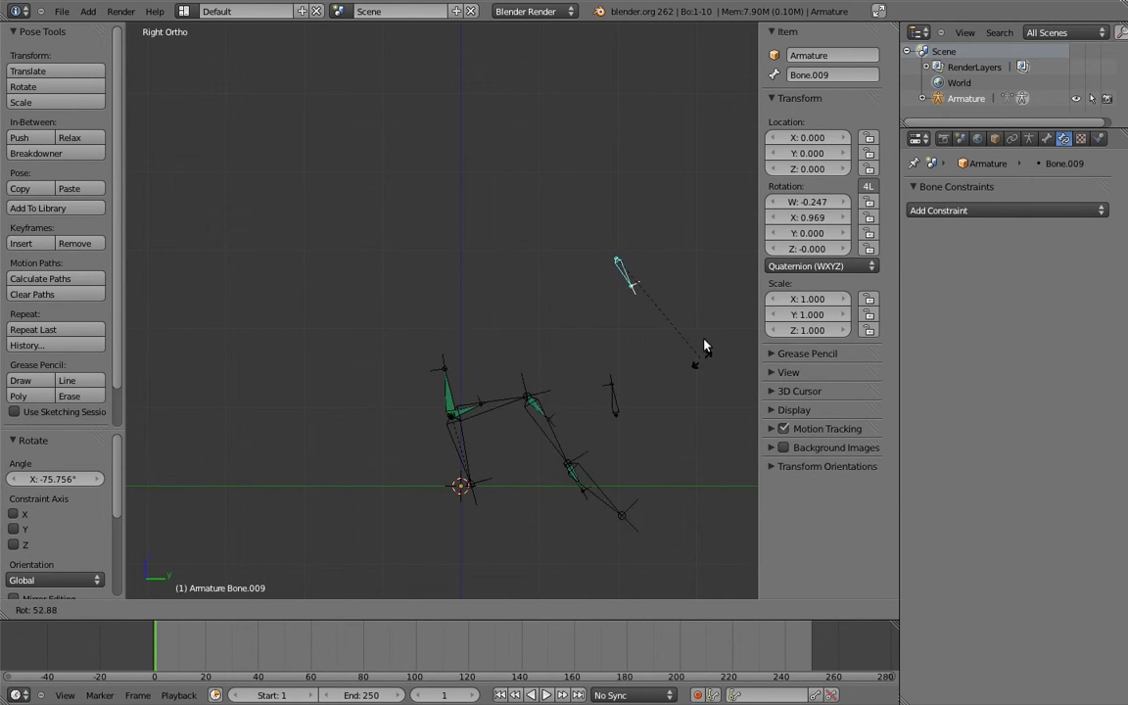
click(475, 320)
Step: Clear the test rotations from all bones and deselect everything
key(a)
key(alt+r)
key(a)
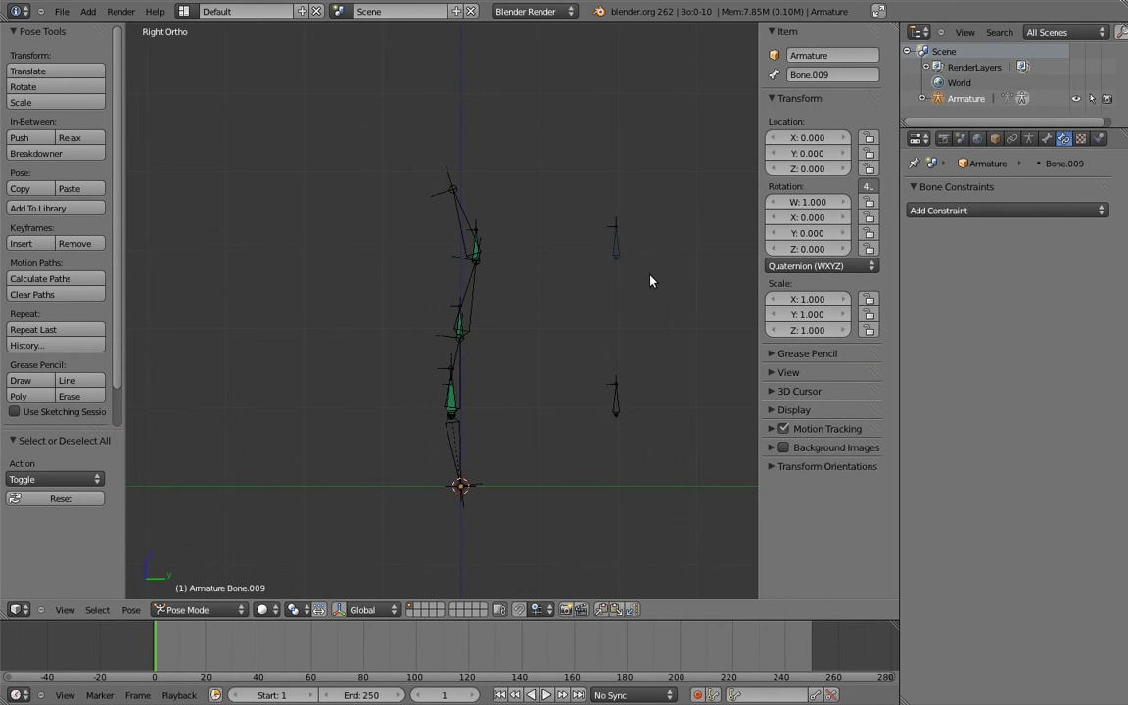
scroll(637, 304, up, 1)
right_click(458, 378)
key(r)
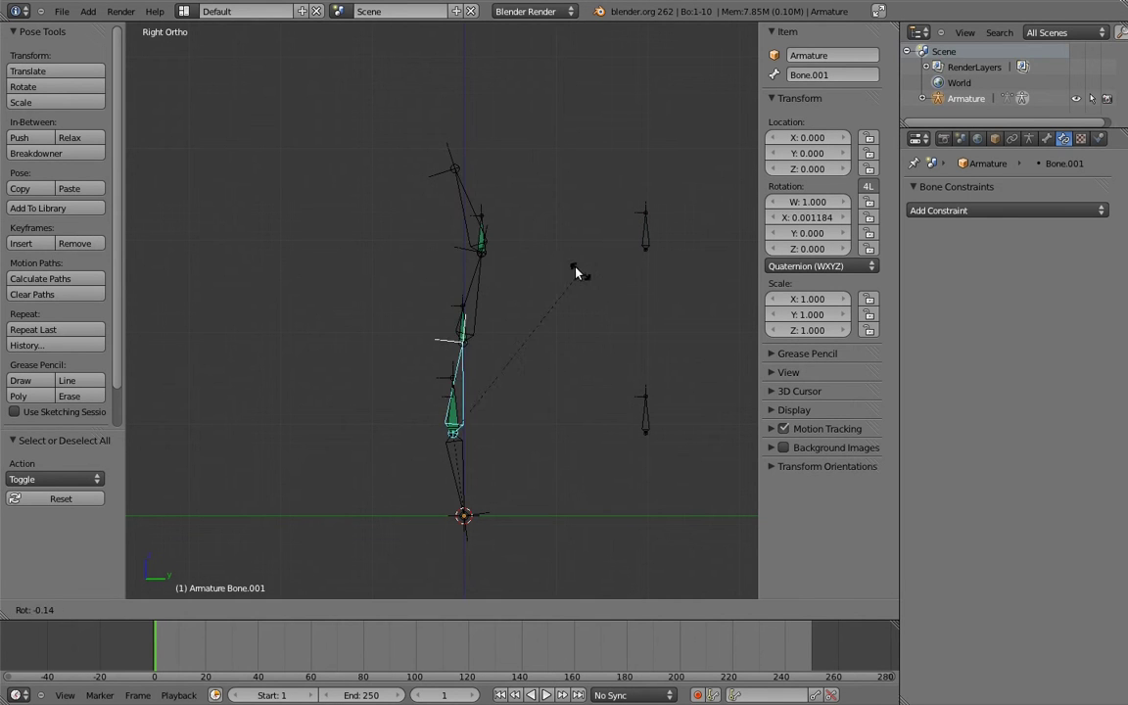
right_click(603, 317)
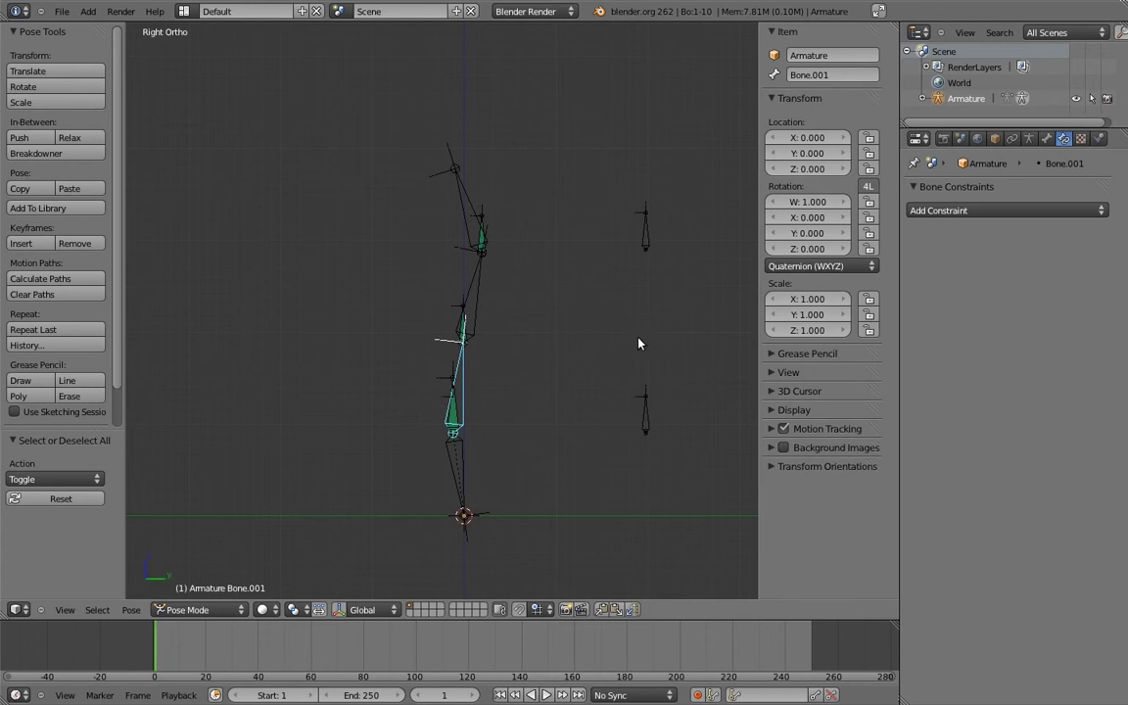
Step: In Edit Mode, duplicate the lower offset control bone 1.1 units up along Z, between the two existing controls
key(Tab)
right_click(647, 399)
key(shift+d)
key(z)
click(684, 331)
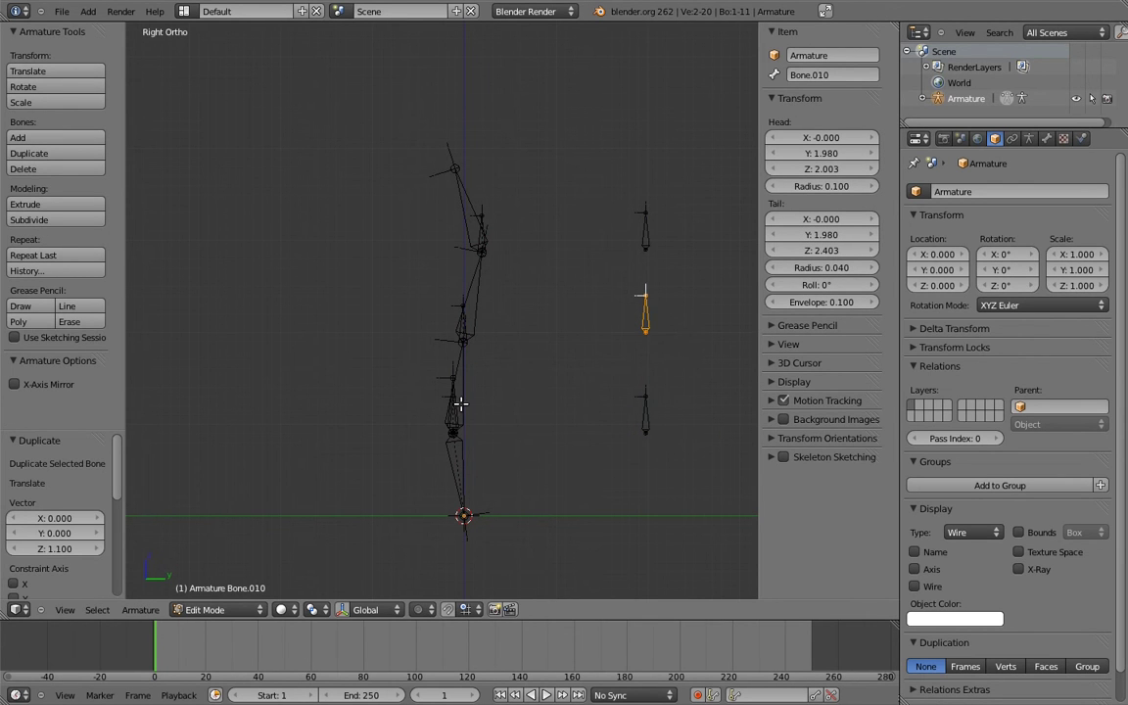
Step: Move the lowest short control bone and the reversed root bone back down along Z so their joint sits on the ground line
right_click(459, 402)
shift+right_click(466, 453)
key(g)
key(z)
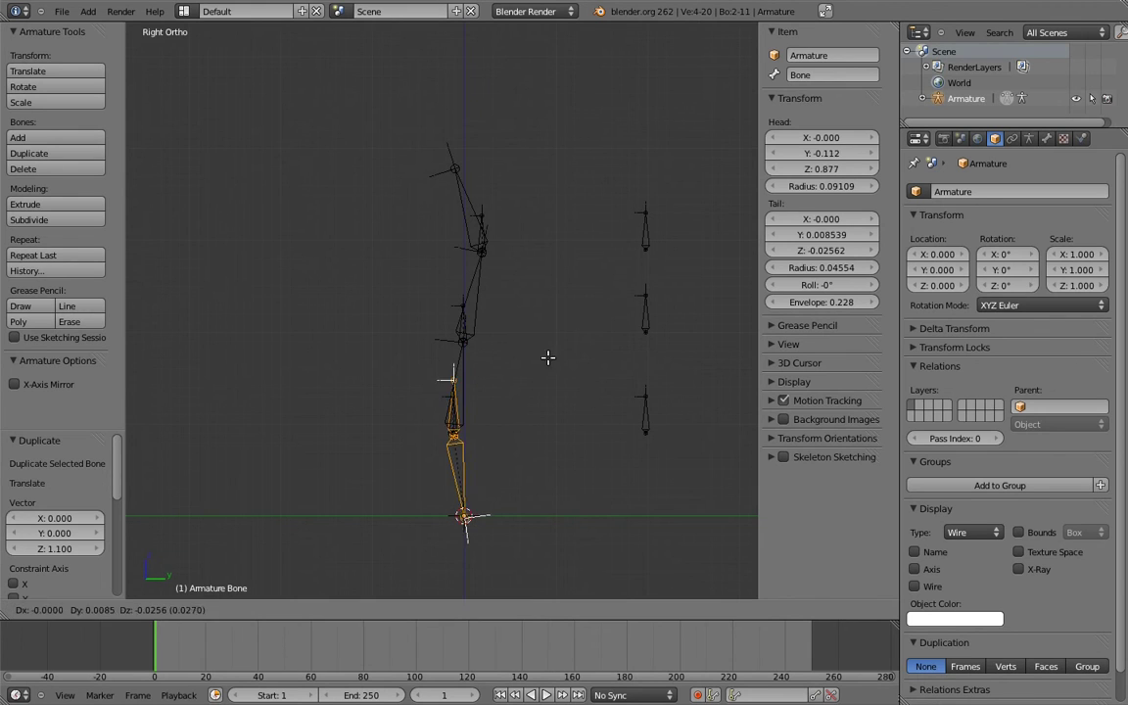
click(554, 433)
Step: In Pose Mode, delete both Copy Rotation constraints from the upper middle short bone and select the short bone below it
key(ctrl+Tab)
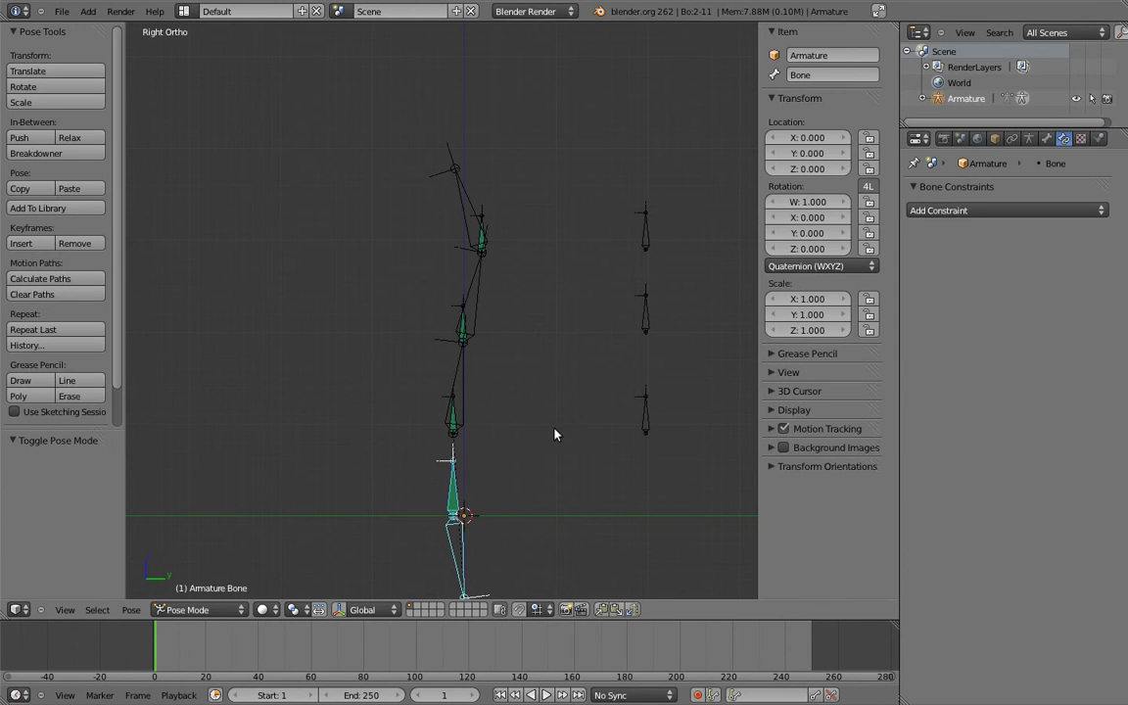
right_click(469, 326)
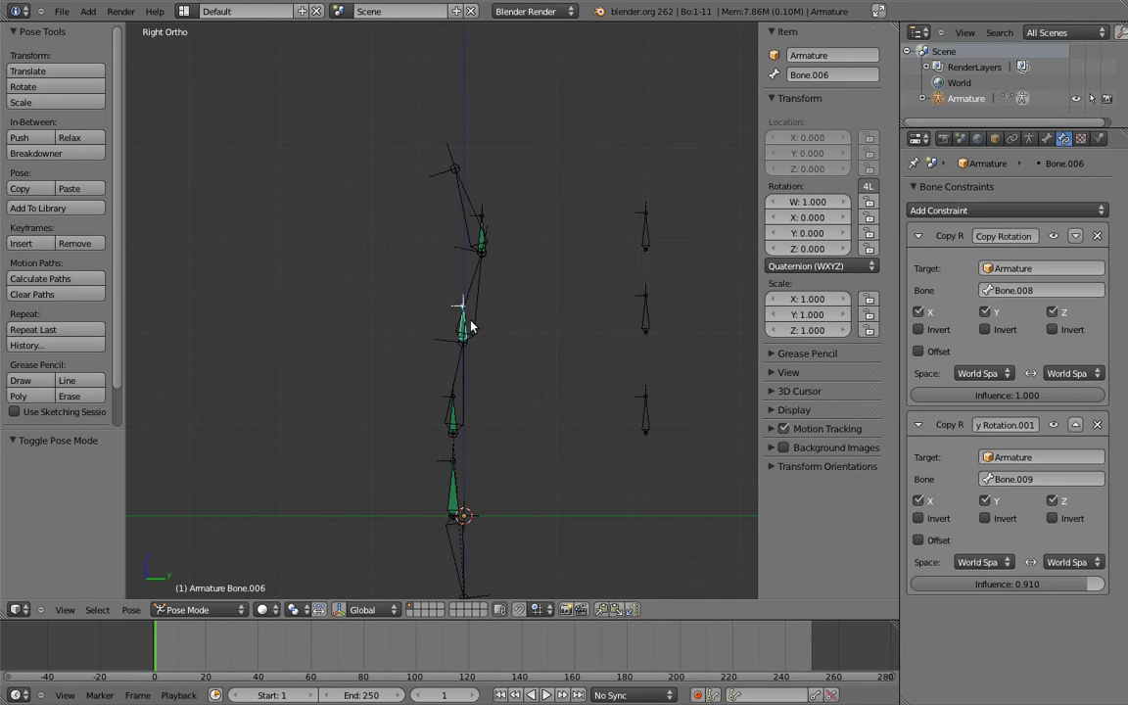
click(1097, 243)
click(1097, 243)
right_click(453, 401)
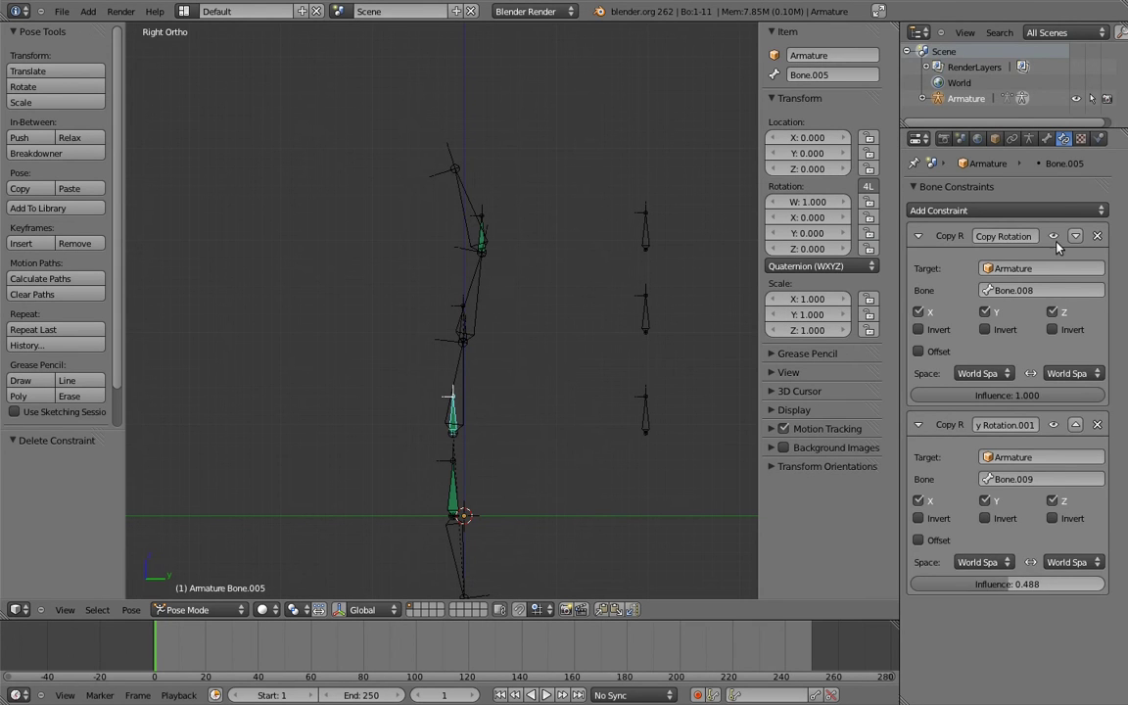
Step: Replace the lower middle short bone's Copy Rotation constraints with new ones targeting the lower and middle offset control bones
click(1098, 236)
click(1098, 236)
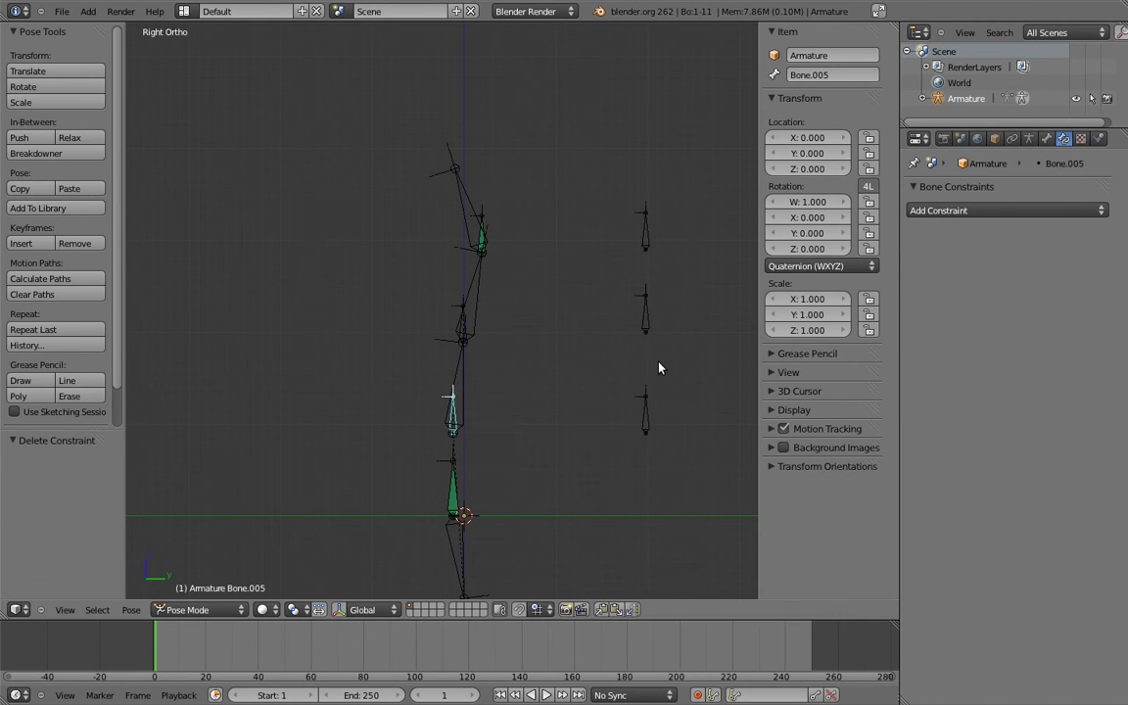
shift+right_click(648, 416)
shift+right_click(454, 417)
key(ctrl+shift+c)
click(455, 411)
right_click(643, 318)
shift+right_click(453, 411)
key(ctrl+shift+c)
click(454, 406)
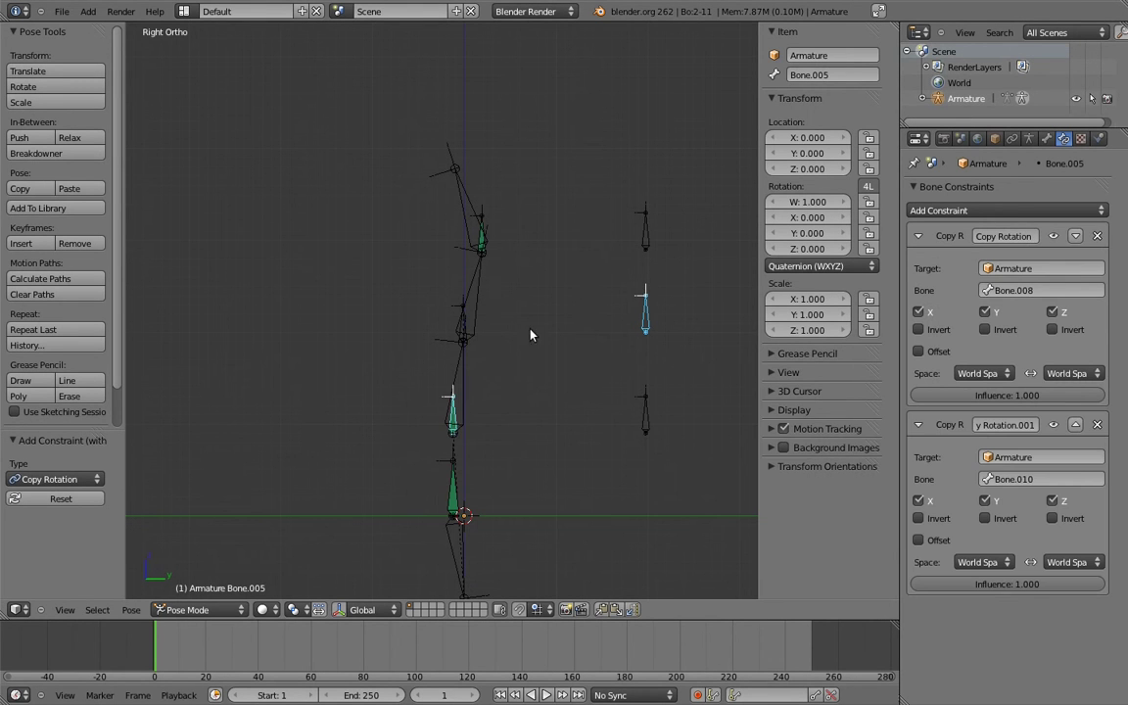
Step: Add Copy Rotation constraints to the upper middle short bone, targeting the upper and middle offset control bones
right_click(645, 230)
shift+right_click(463, 324)
key(ctrl+shift+c)
click(467, 327)
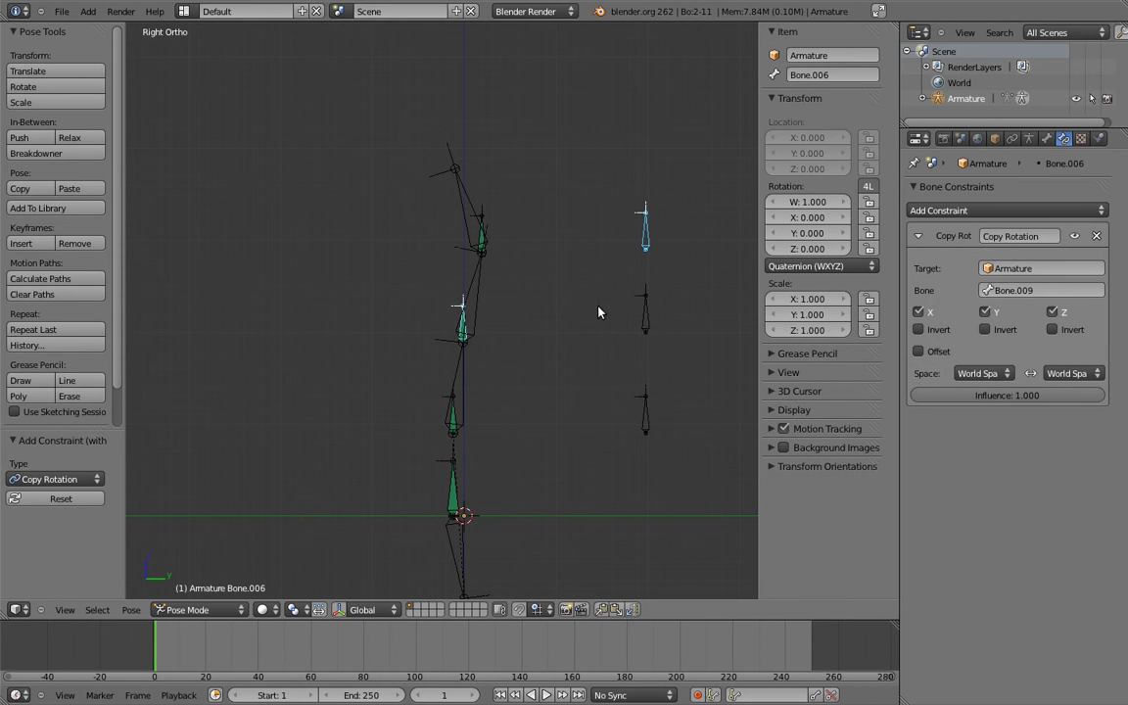
key(ctrl+shift+c)
click(468, 327)
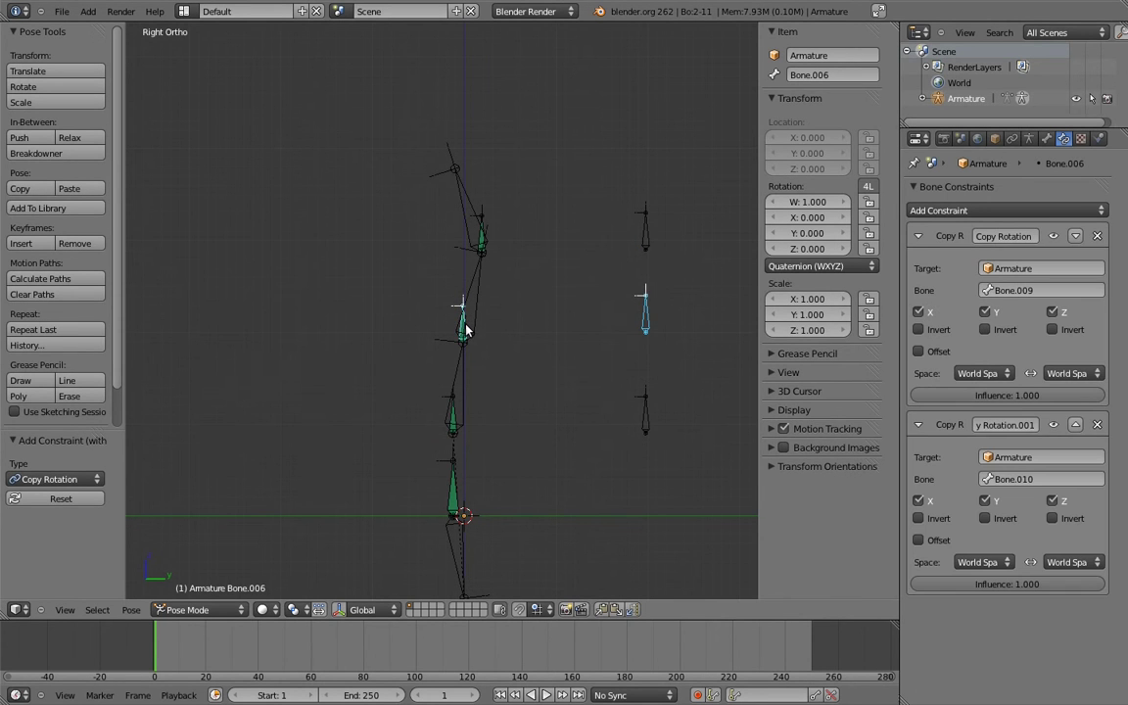
Step: Test the chain by rotating the upper offset control about -104°, tilting the middle control, and rotating the upper control back about 12°
right_click(650, 232)
key(r)
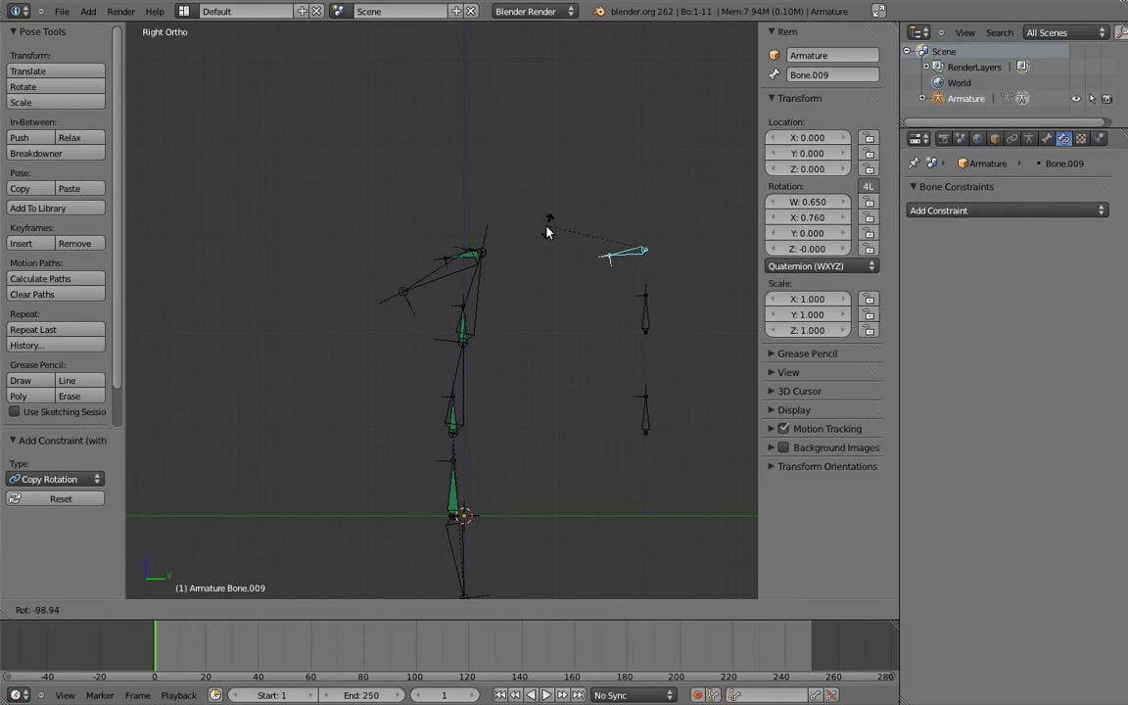
click(546, 236)
right_click(640, 308)
key(r)
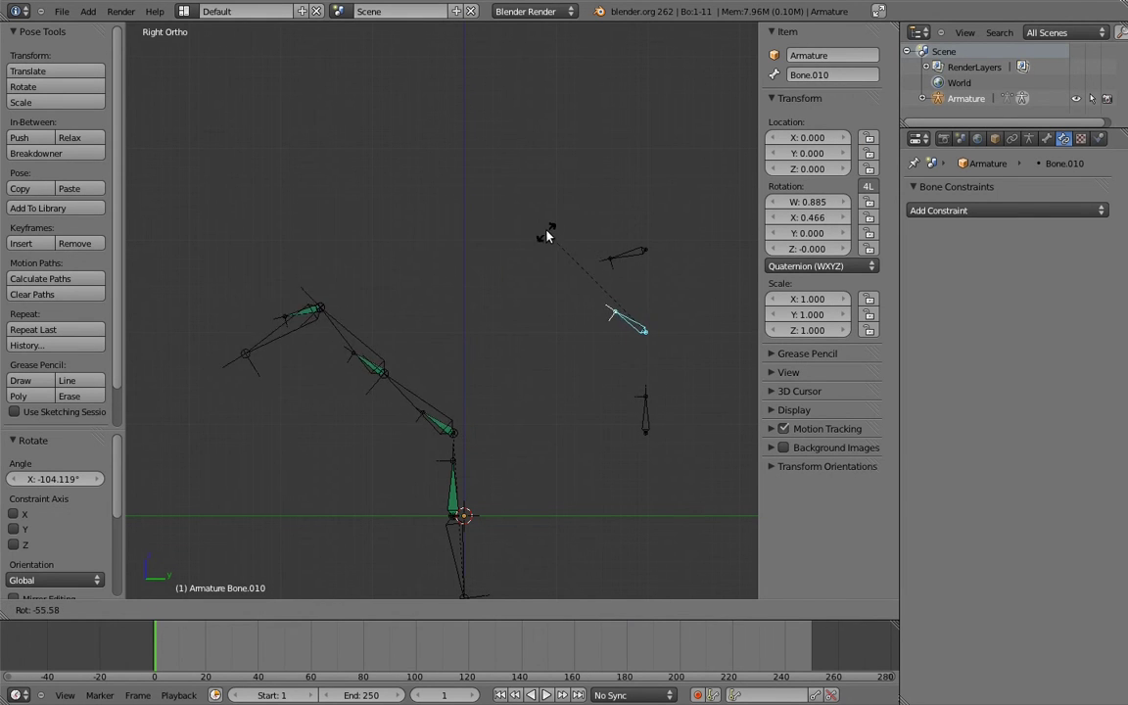
click(564, 222)
right_click(619, 252)
key(r)
click(582, 258)
Step: Delete the lower middle short bone's Bone.008 constraint and reduce the influence of the upper middle short bone's Bone.010 constraint
right_click(441, 423)
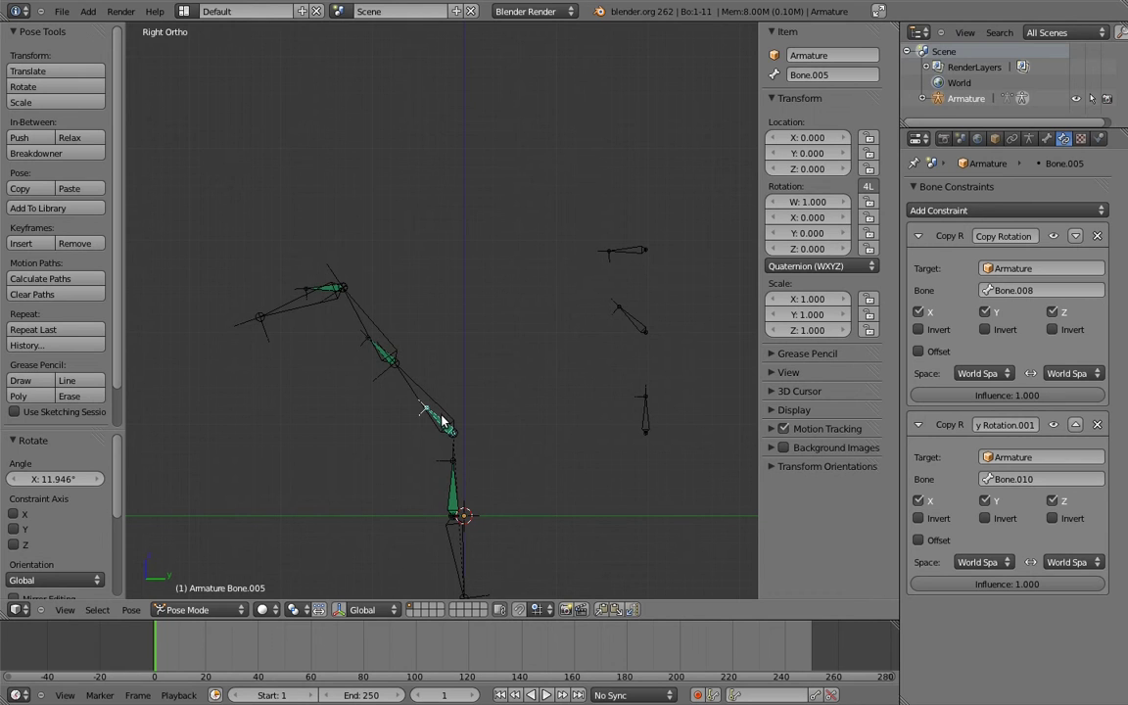
click(1097, 237)
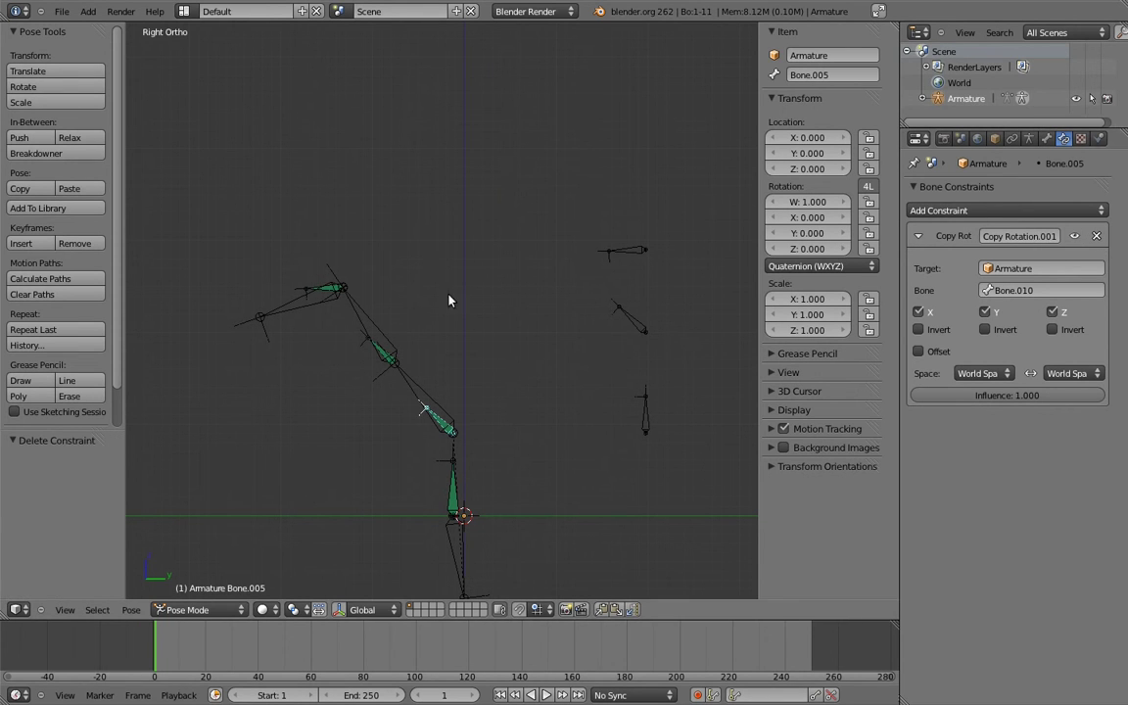
right_click(379, 336)
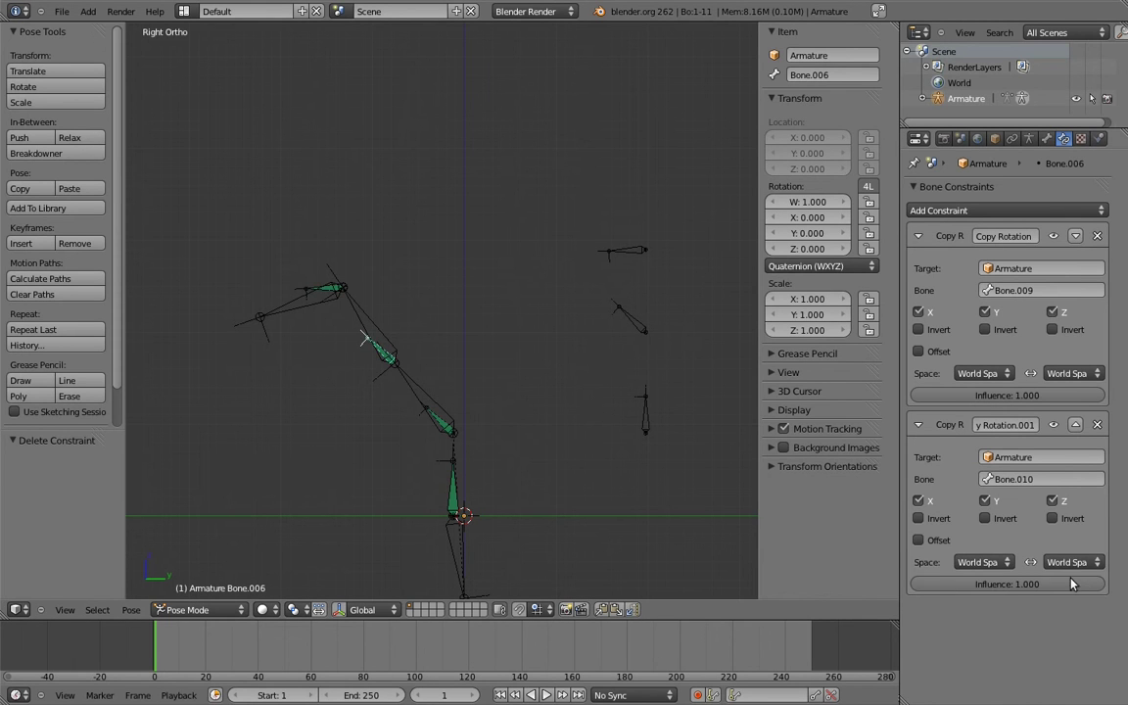
drag(1076, 584, 913, 599)
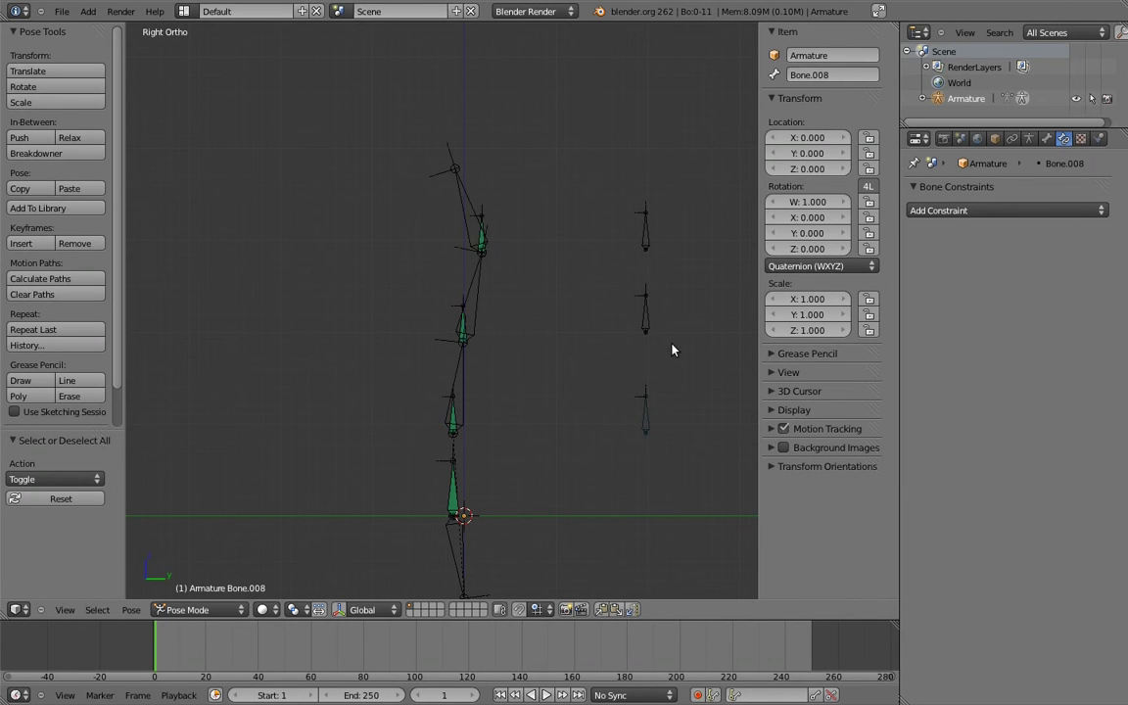
Step: Select the middle offset control bone and try rotating it to see how the chain follows
right_click(644, 303)
key(r)
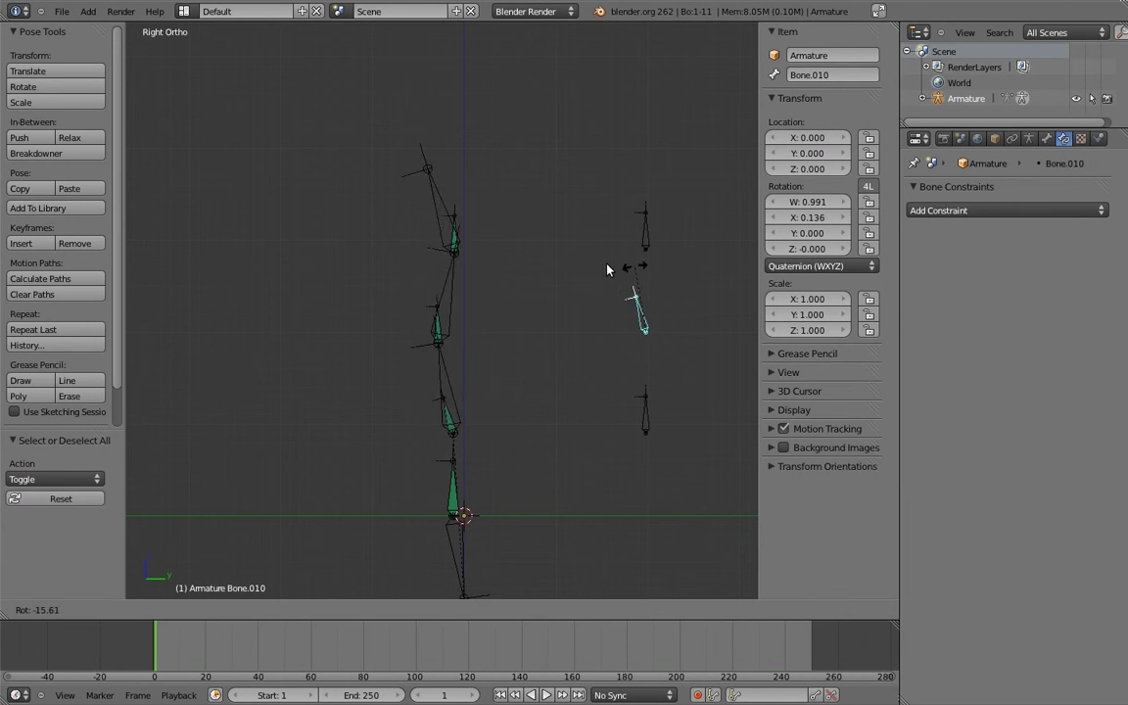
right_click(643, 262)
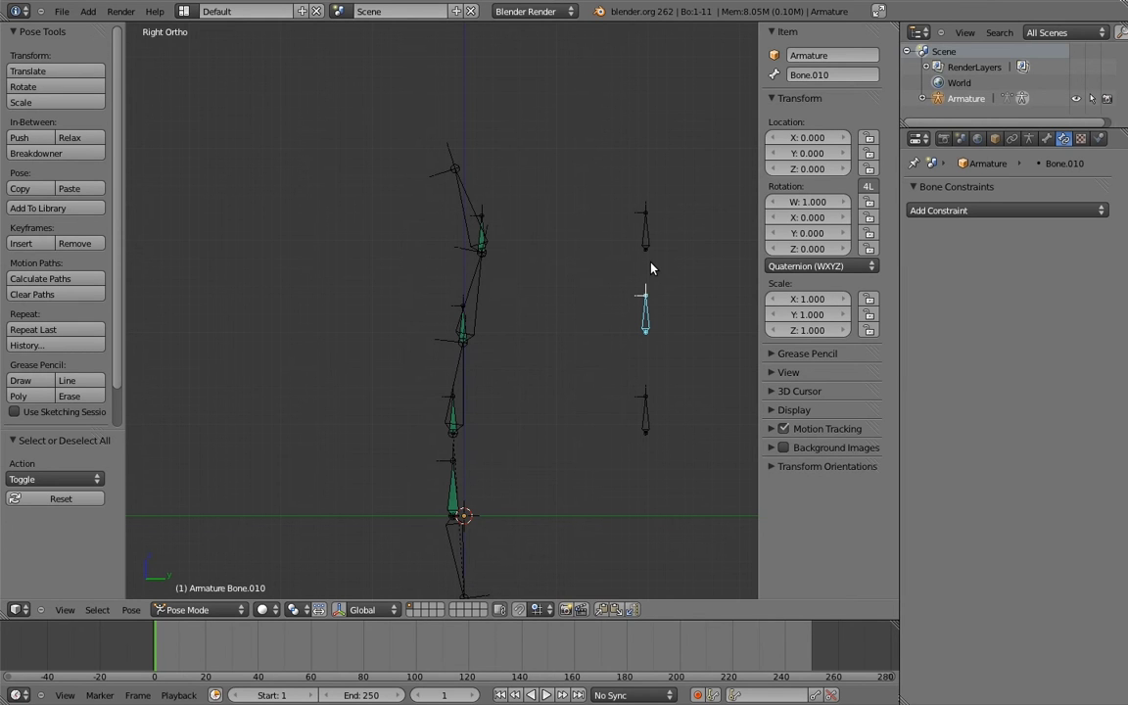
Step: In Edit Mode, duplicate the middle offset control bone in place and lower the copy's tip 0.2 units along Z to half length
key(Tab)
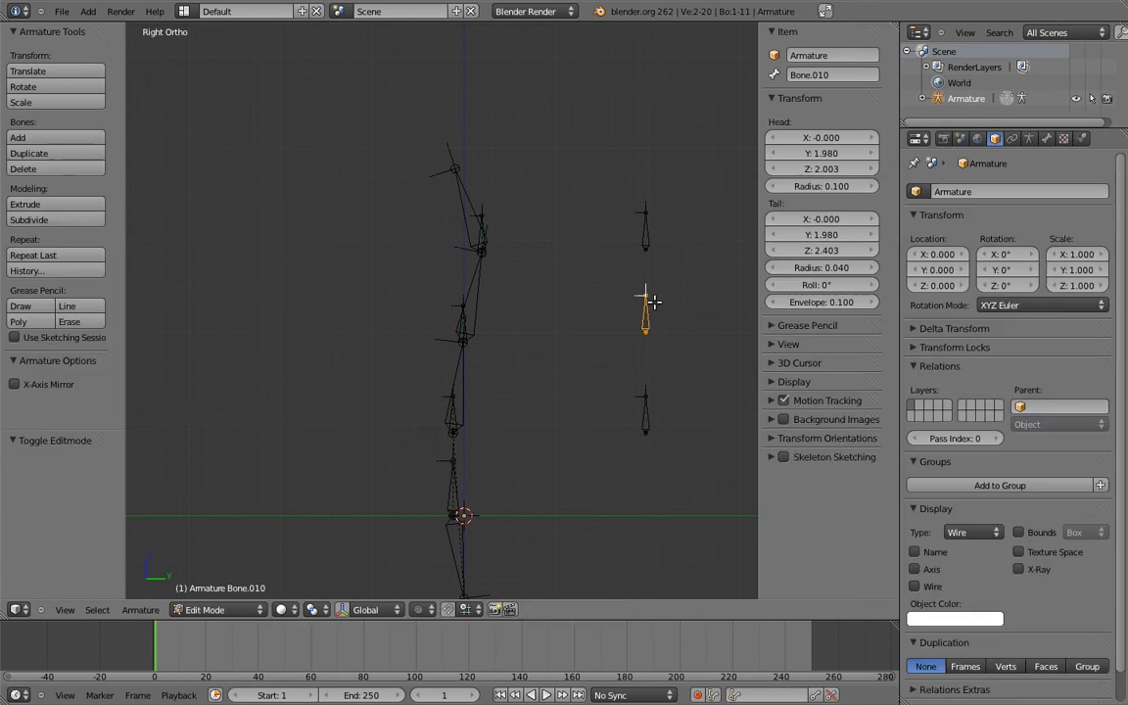
shift+middle_drag(646, 298, 585, 314)
scroll(653, 329, up, 4)
shift+middle_drag(653, 329, 541, 313)
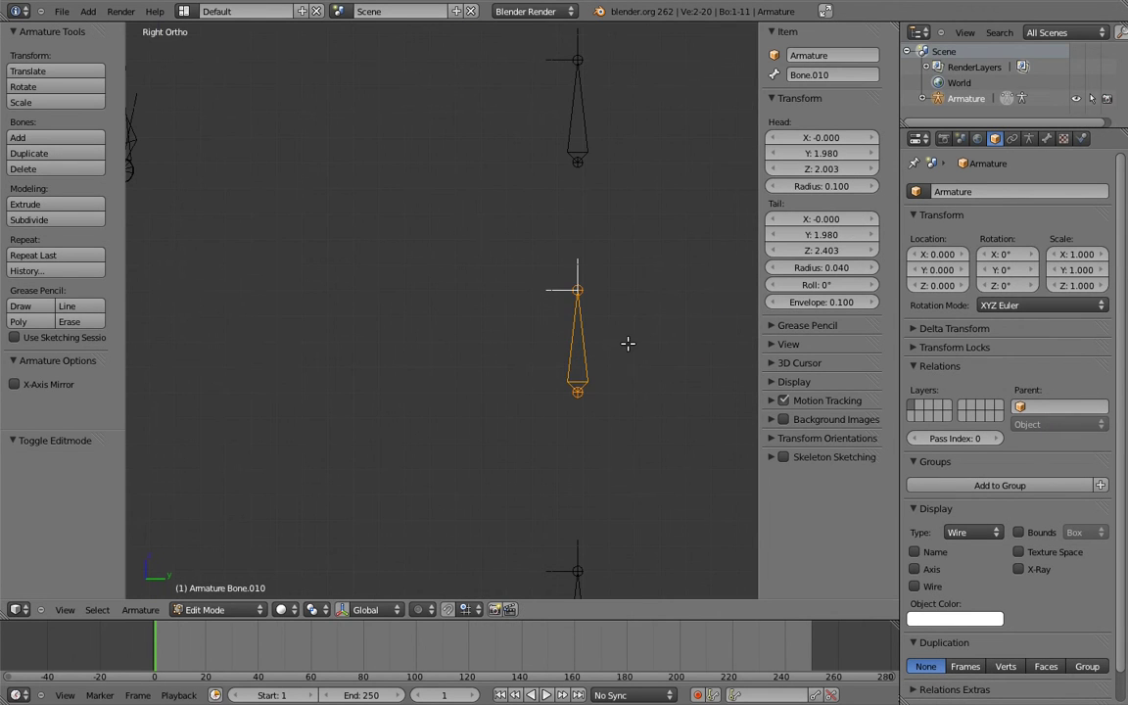
key(shift+d)
key(y)
click(543, 312)
text(gz-0.2)
key(Return)
text(gy0.2)
key(Return)
Step: Parent the middle offset control bone to its half-length copy with Keep Offset
click(582, 373)
shift+click(580, 365)
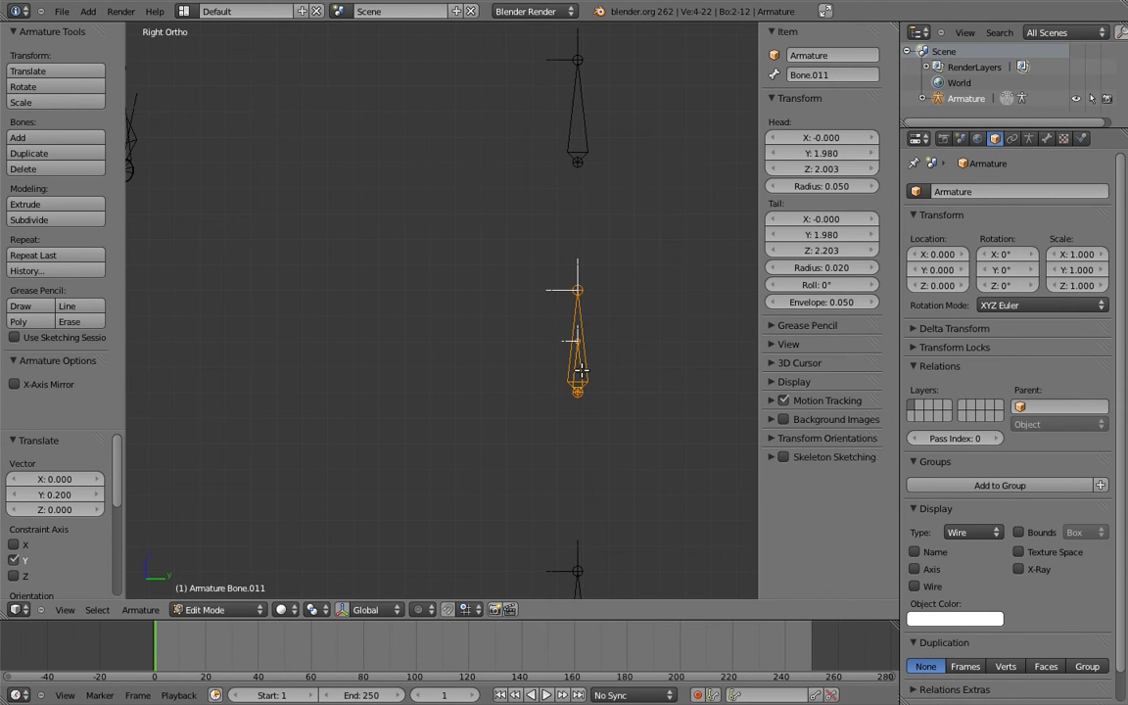
key(ctrl+p)
click(546, 371)
scroll(590, 370, down, 3)
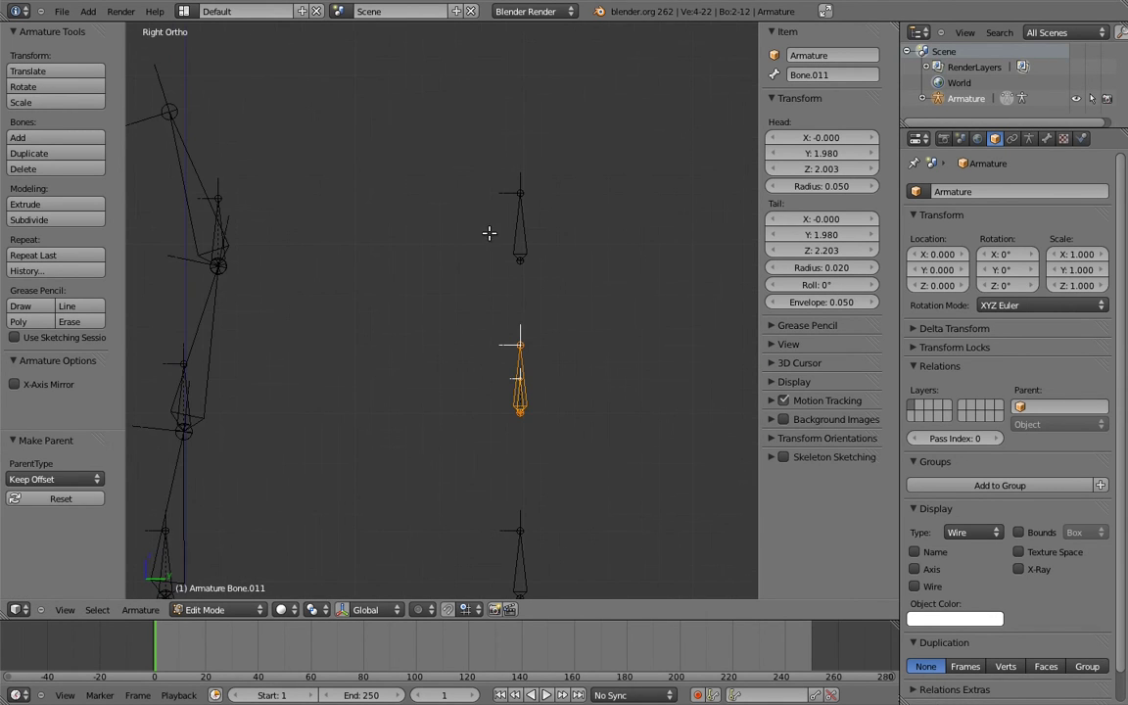
Step: In Pose Mode, add Copy Rotation constraints to the half-length bone, targeting the lower and upper offset control bones
key(ctrl+Tab)
right_click(520, 237)
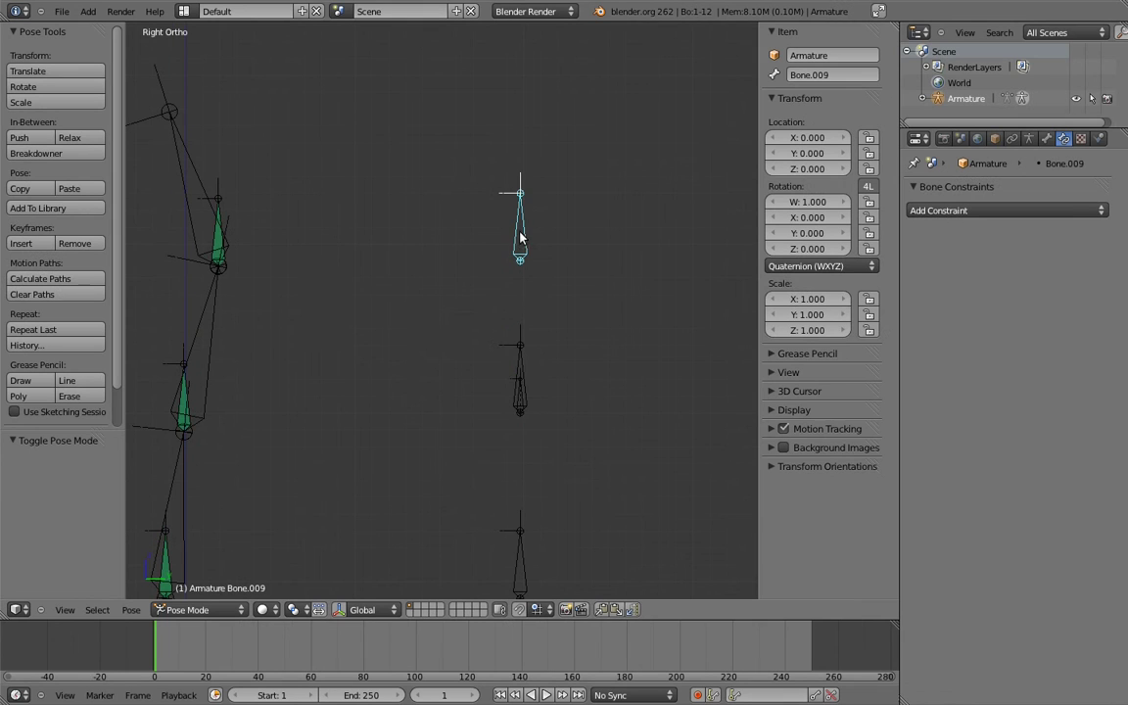
right_click(520, 534)
shift+right_click(521, 397)
key(shift+ctrl+c)
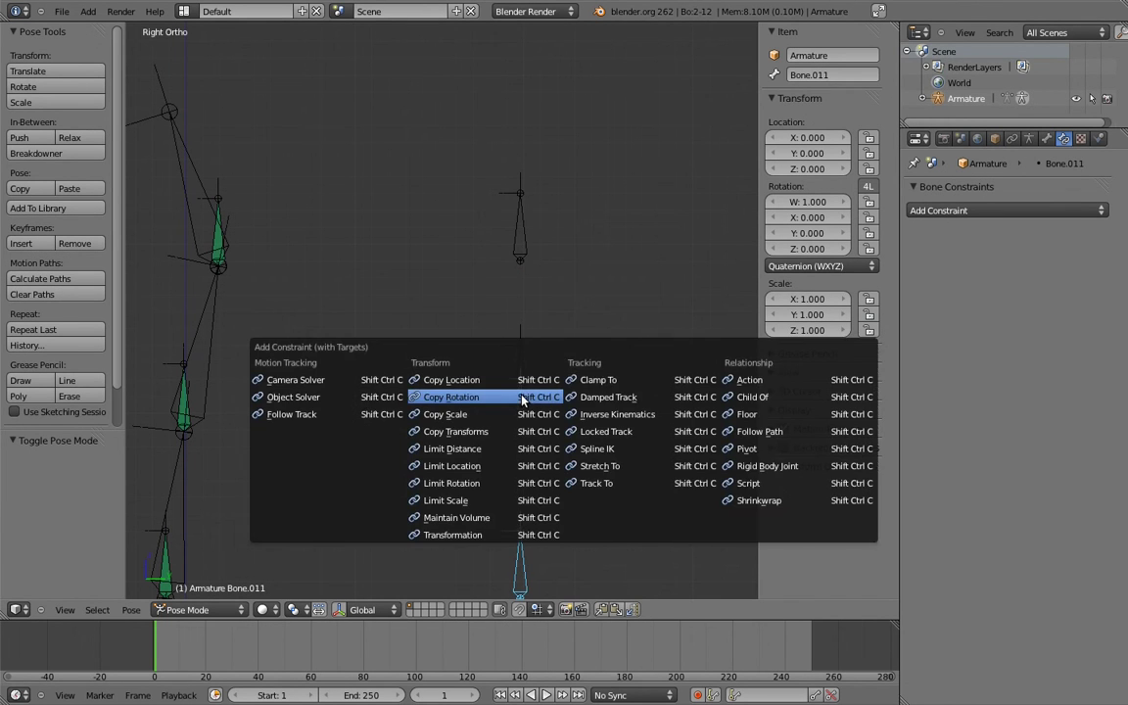
click(517, 395)
right_click(521, 249)
shift+right_click(517, 382)
key(shift+ctrl+c)
click(521, 399)
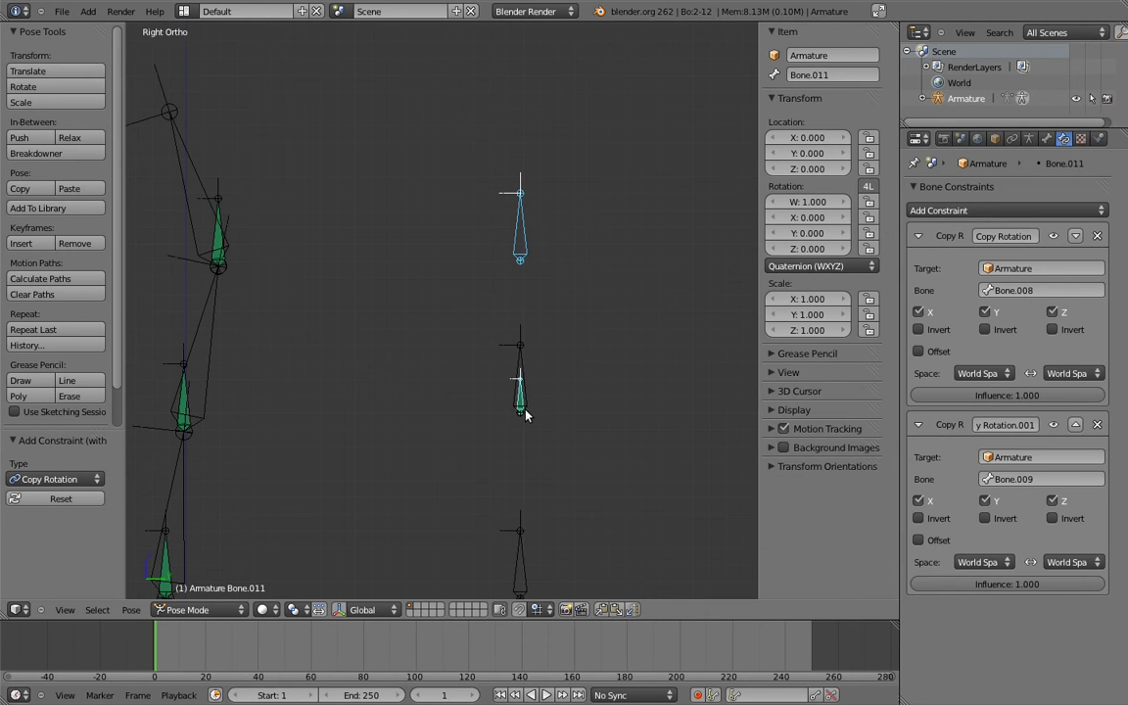
Step: Rotate the upper offset control bone about -81° to test the half-length bone's response
scroll(526, 383, down, 4)
right_click(565, 274)
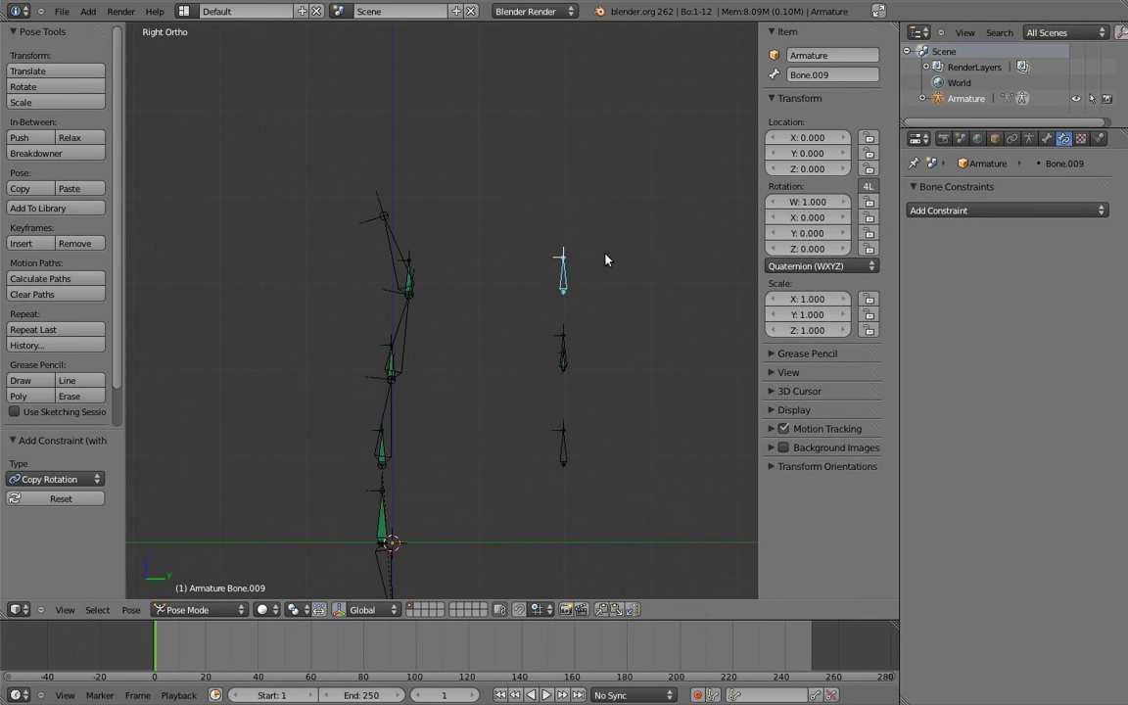
key(r)
click(521, 295)
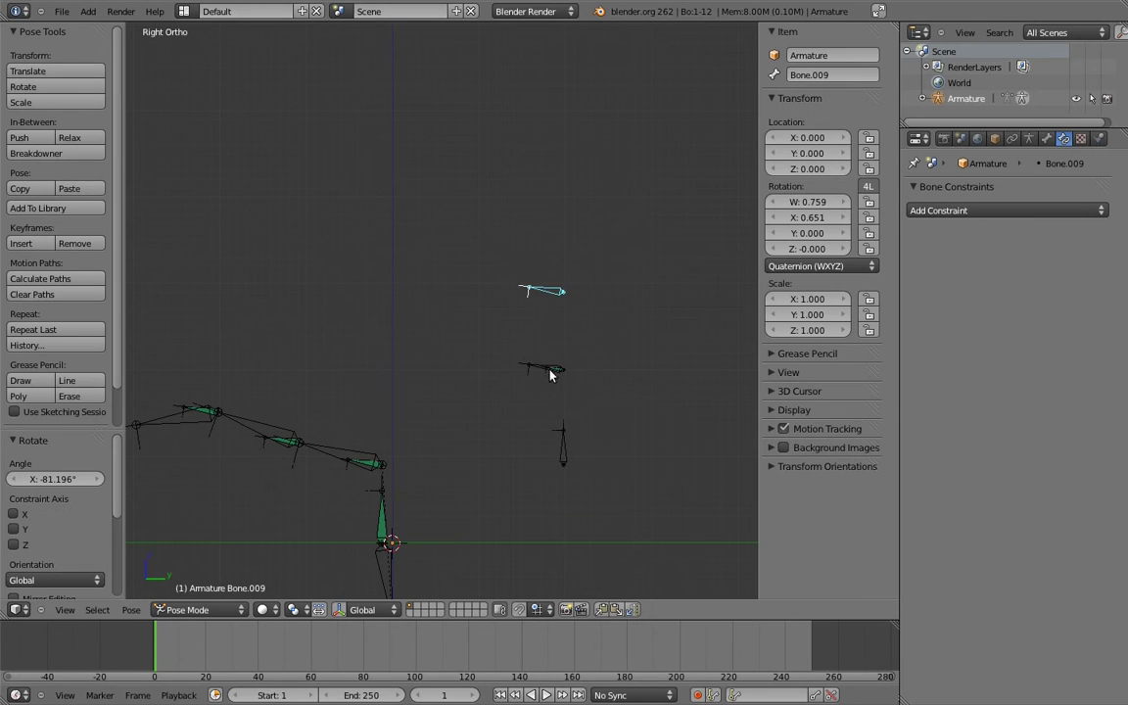
Step: Reduce the influence of the half-length bone's second Copy Rotation constraint, which targets the upper offset control bone
right_click(551, 370)
click(998, 581)
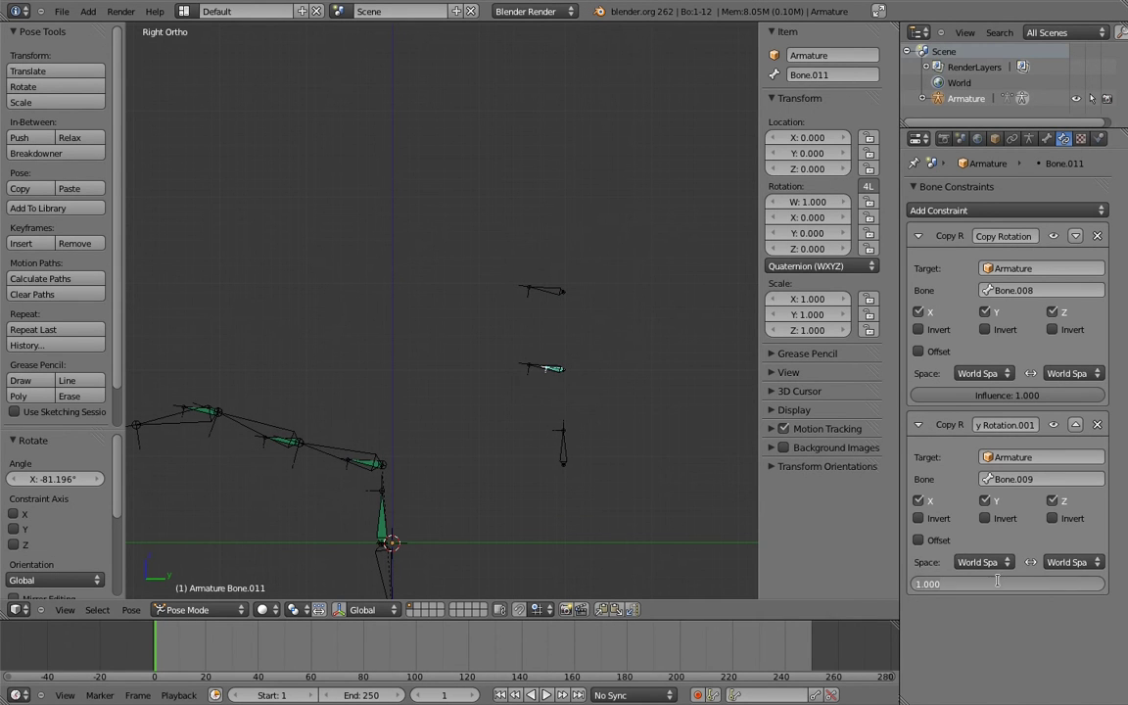
key(Return)
Step: Test the rig by rotating the upper, middle and lower offset control bones in turn
right_click(536, 292)
key(r)
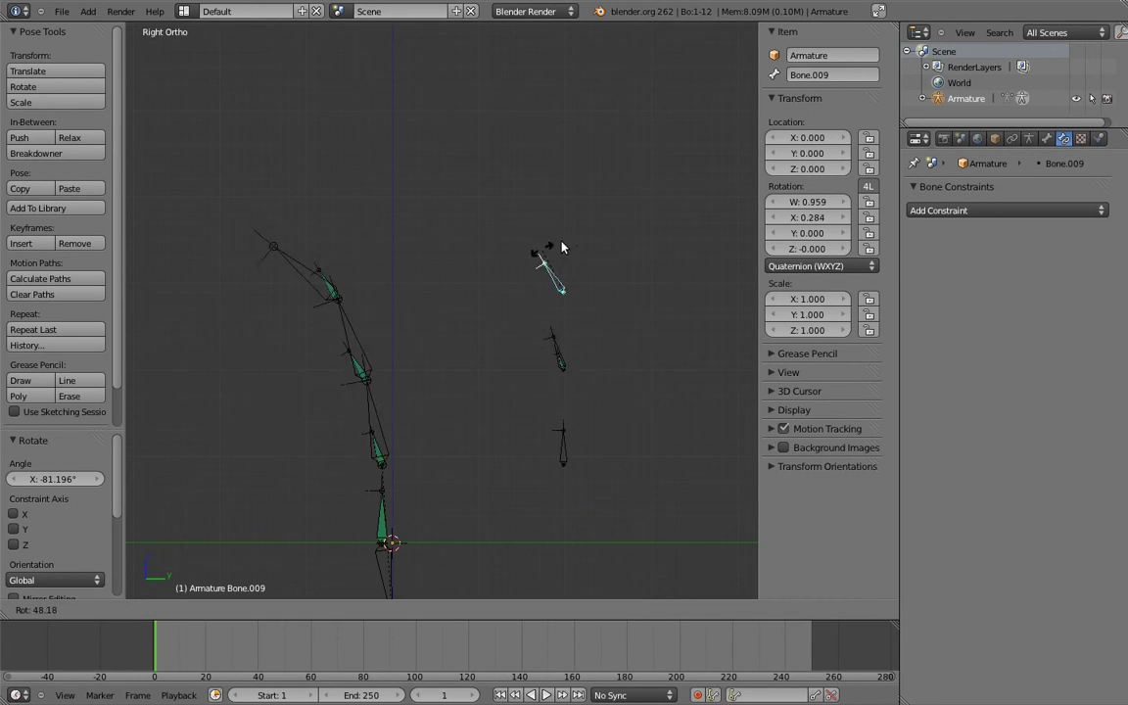
click(490, 256)
right_click(544, 343)
key(r)
click(516, 279)
right_click(537, 286)
key(r)
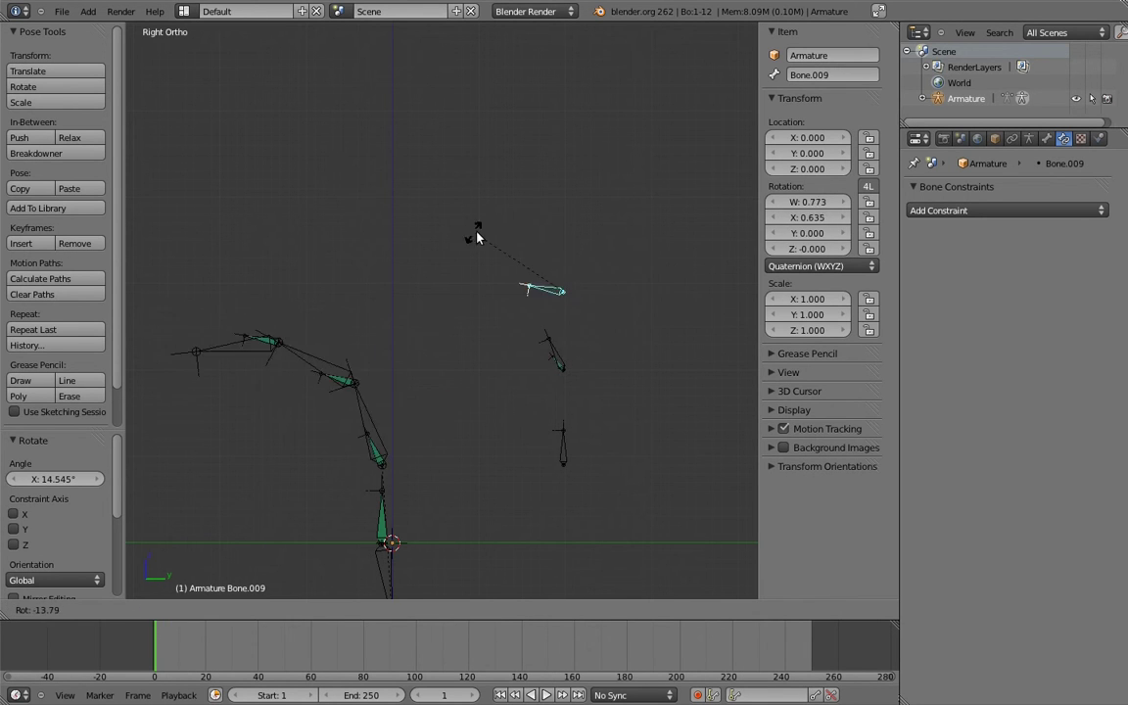
click(671, 291)
right_click(561, 442)
key(r)
click(632, 466)
Step: Clear the rotations of all bones and deselect everything
key(a)
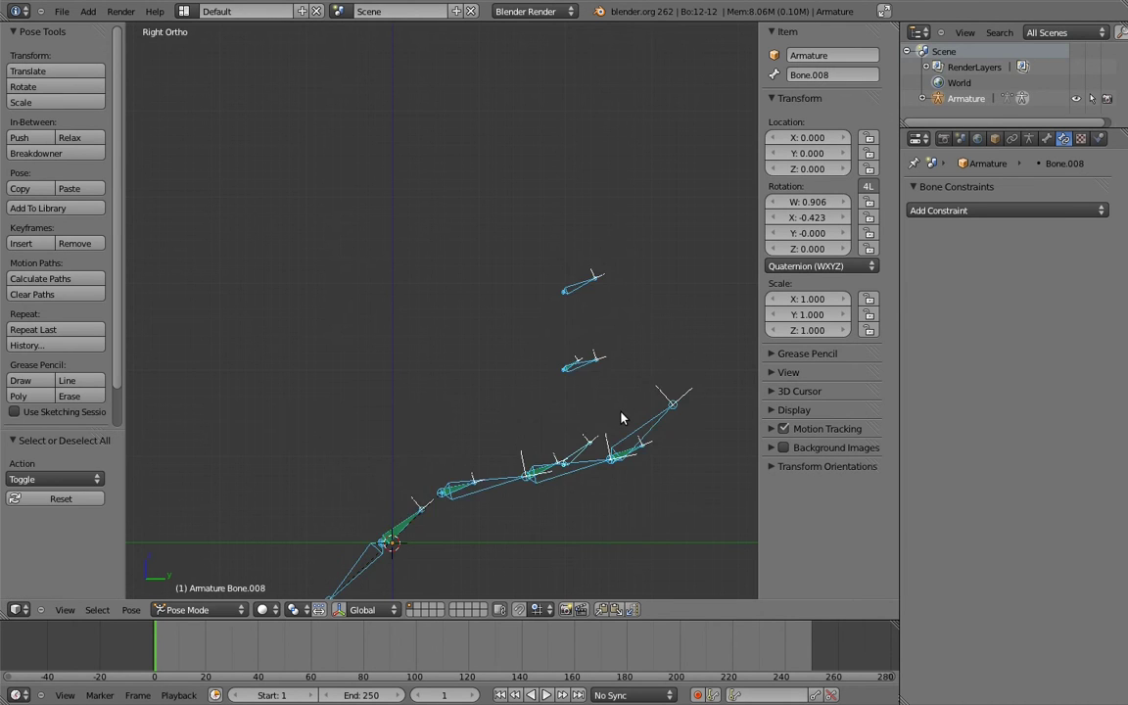
key(alt+r)
key(a)
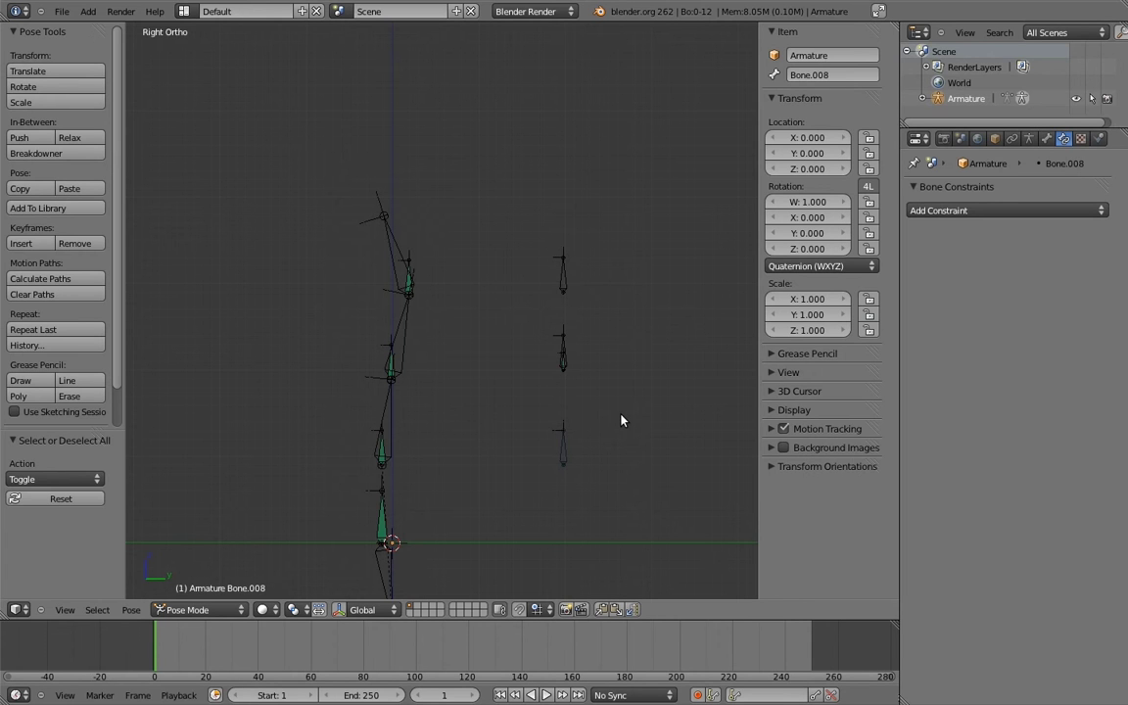
Step: In Edit Mode, move the lowest short bone and reversed root bone back up until the root's tip sits on the ground line
key(Home)
key(Tab)
right_click(437, 475)
shift+right_click(433, 417)
shift+middle_drag(433, 411, 491, 411)
scroll(512, 428, up, 3)
key(g)
click(532, 370)
key(ctrl+Tab)
scroll(519, 370, down, 2)
scroll(519, 370, down, 1)
Step: Pose the chain by rotating the upper offset control about -96° and swinging the lower, upper and middle controls in turn
right_click(548, 278)
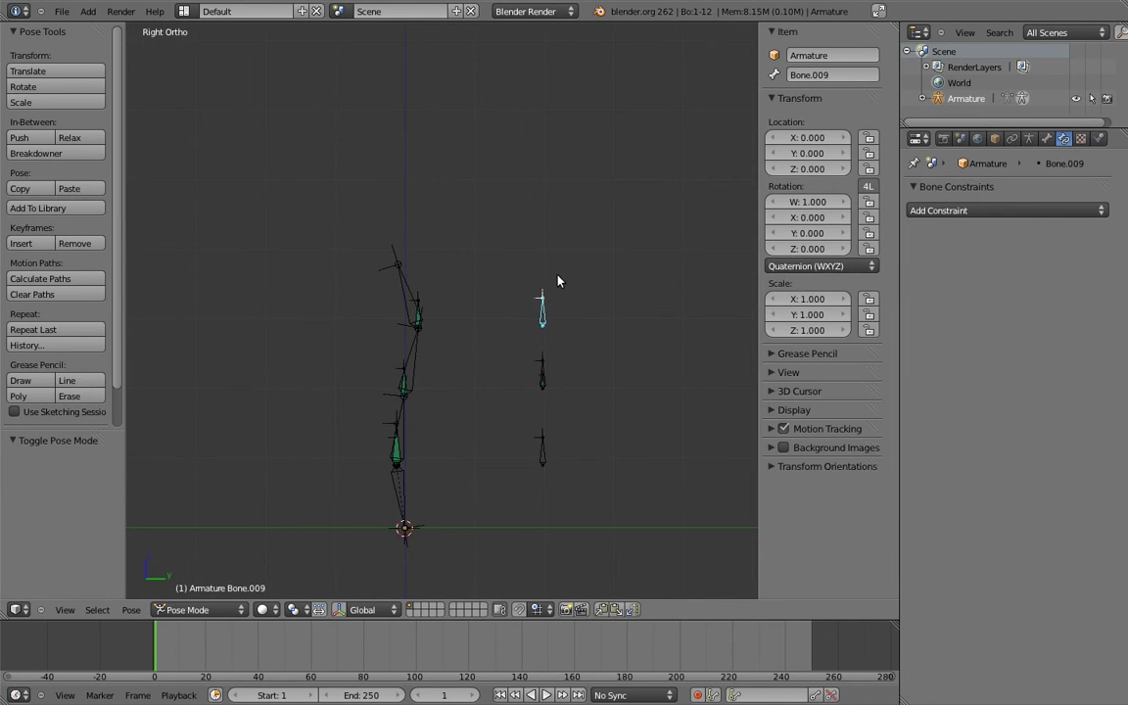
key(r)
click(546, 441)
right_click(545, 441)
key(r)
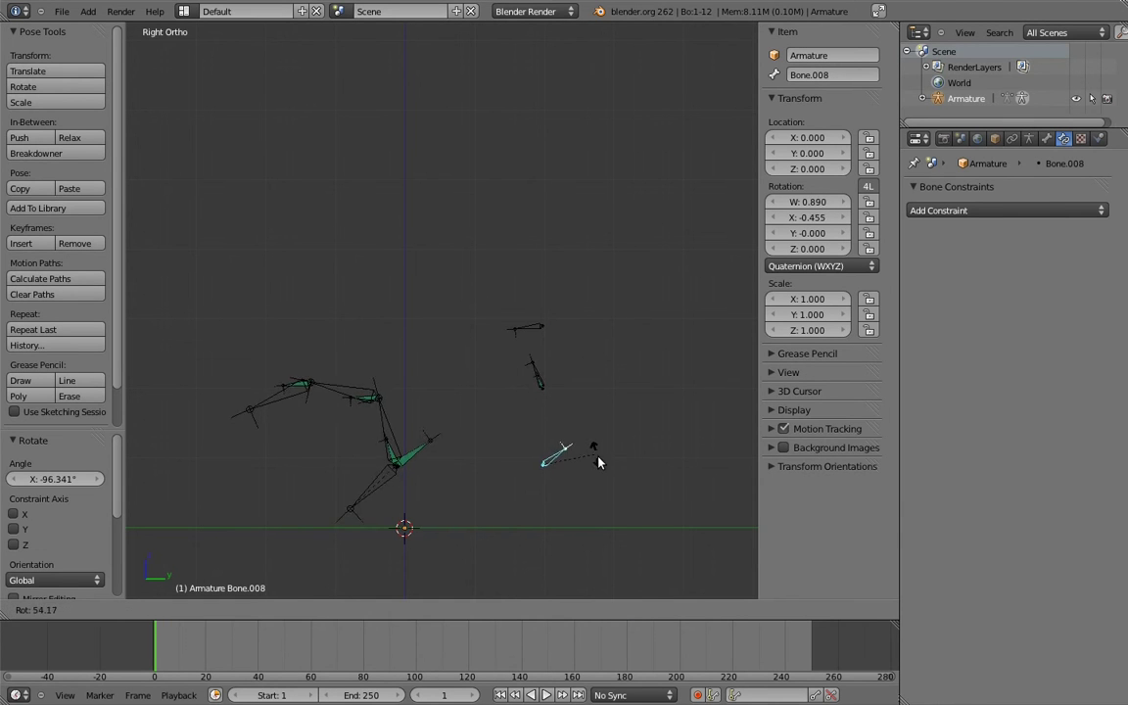
click(591, 446)
right_click(526, 329)
key(r)
click(581, 361)
right_click(555, 360)
key(r)
click(554, 353)
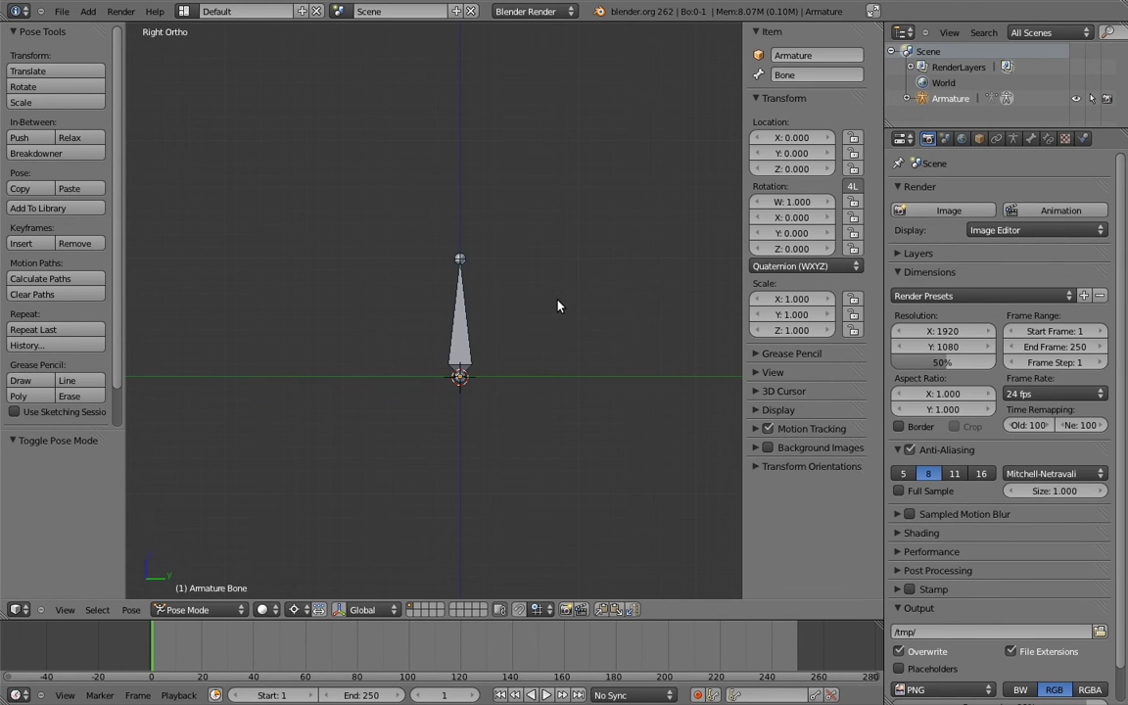
Step: Select the single bone and try rotating it around the 3D cursor at its base
right_click(462, 277)
key(r)
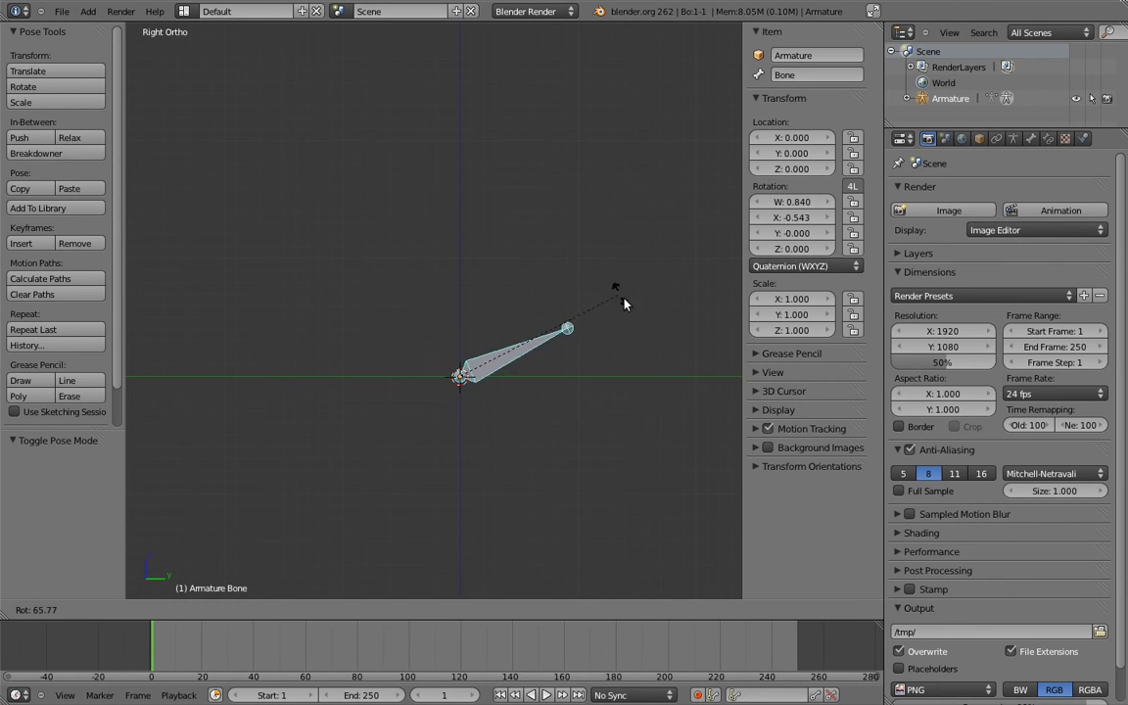
key(Escape)
Step: Place the 3D cursor on the bone's tip and rotate the bone about 73° around it
click(461, 257)
key(r)
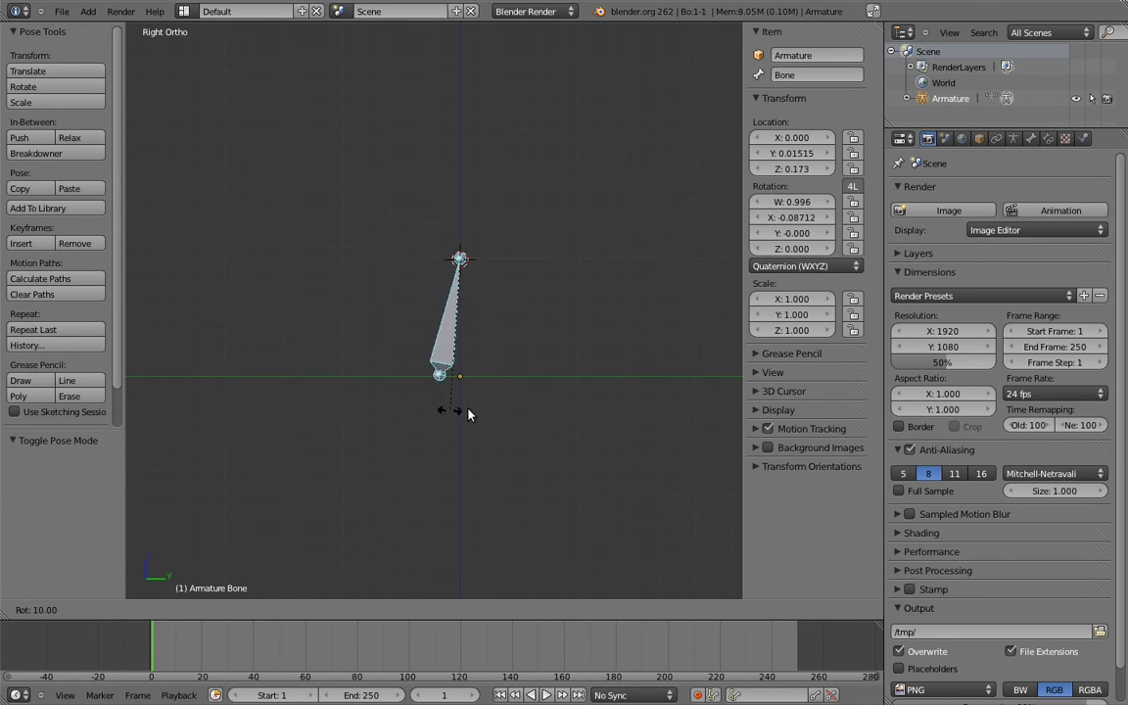
key(Escape)
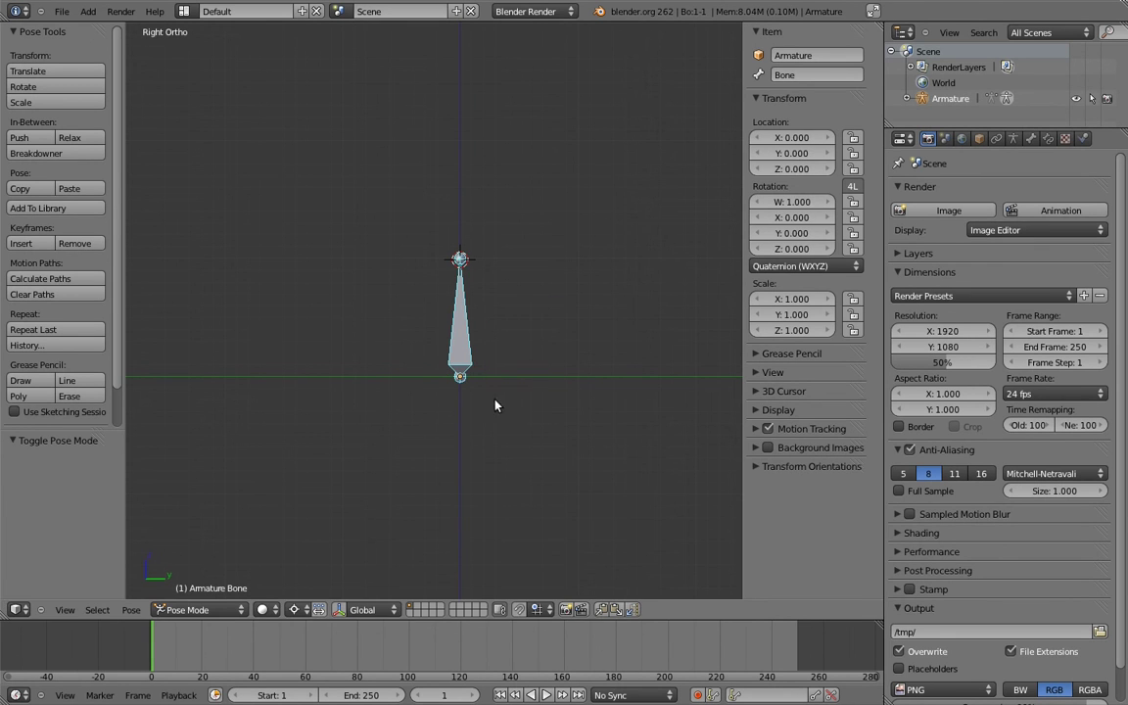
key(r)
click(348, 298)
Step: Walk the bone end over end by repeatedly placing the 3D cursor on its free end and rotating around it, finishing with about 79°
key(r)
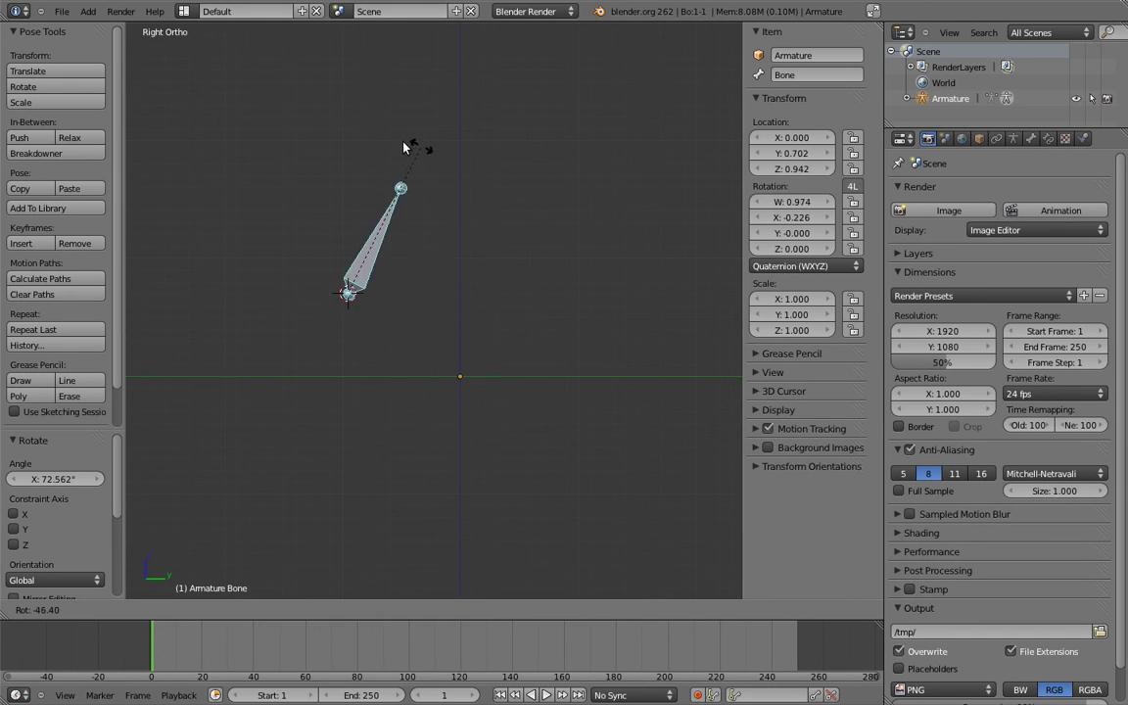
click(235, 323)
key(r)
click(295, 421)
key(r)
click(294, 551)
key(r)
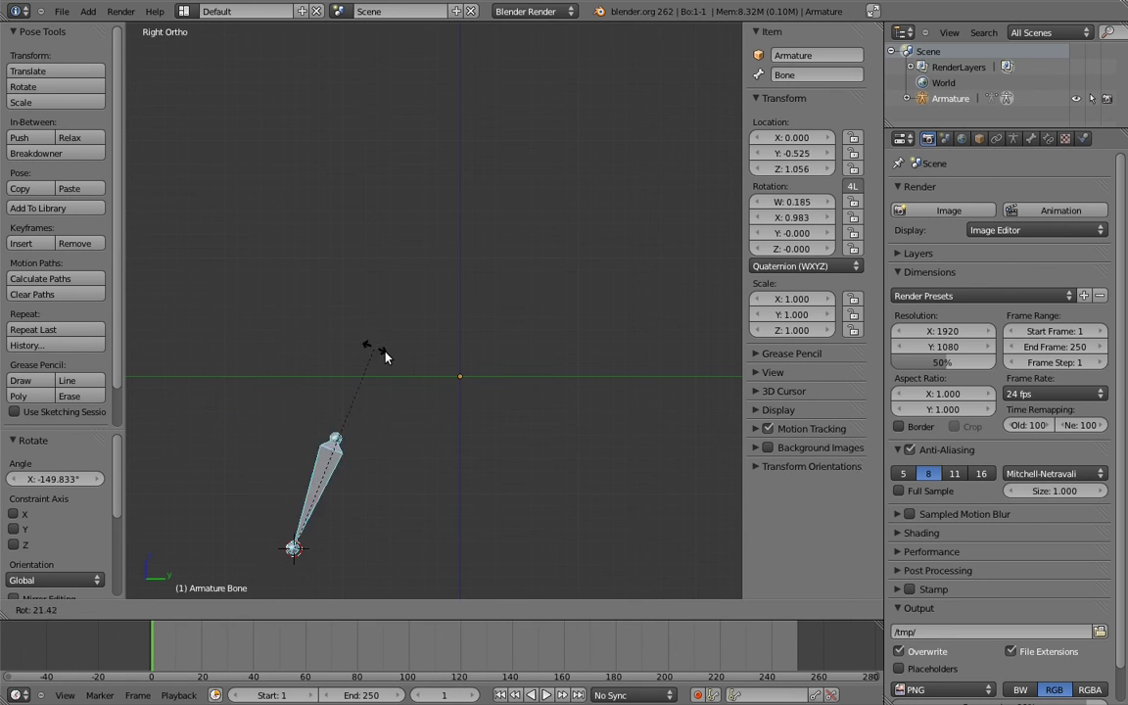
click(489, 512)
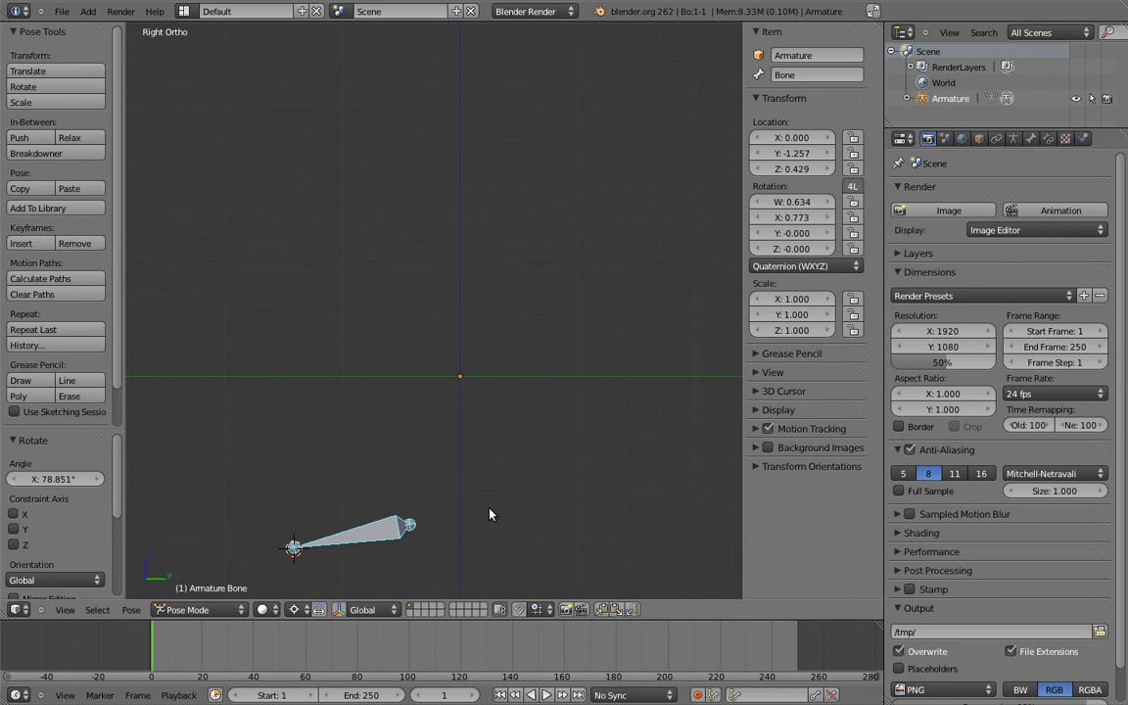